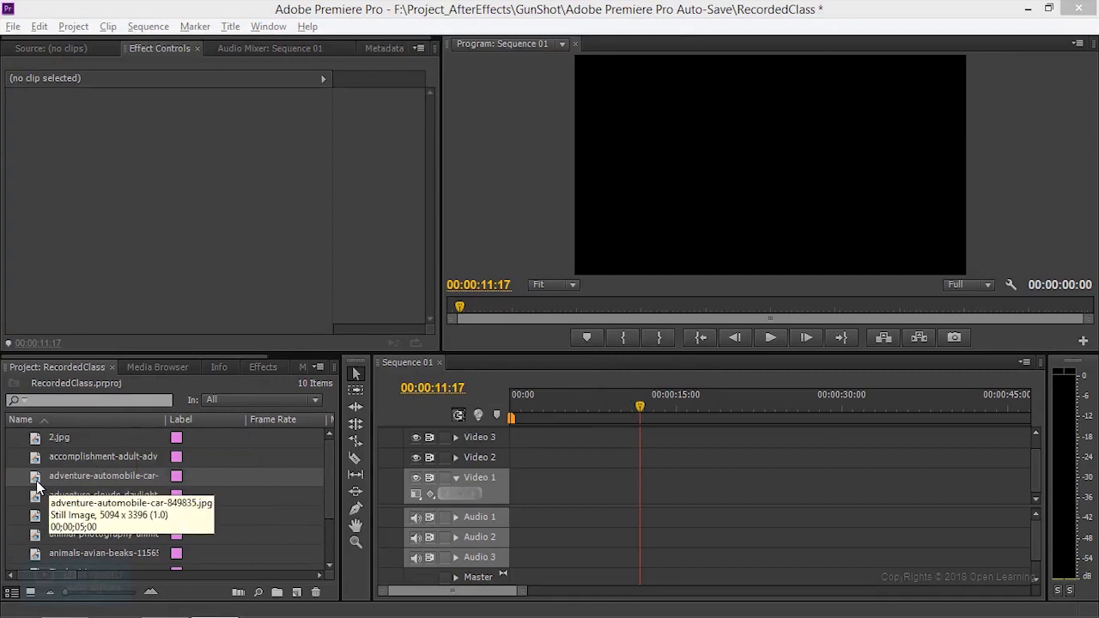
# Place the car photo at 00:00 on Video 1 and trim it to 00:00:01:22
pyautogui.moveTo(36, 480); pyautogui.dragTo(537, 487)
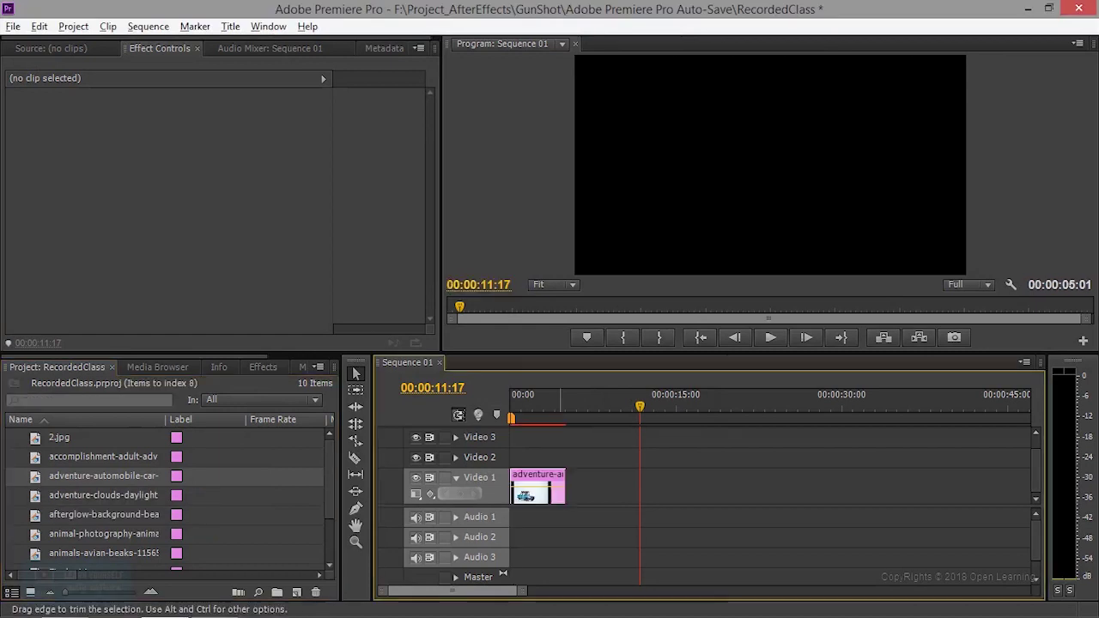
pyautogui.moveTo(579, 391); pyautogui.dragTo(486, 391)
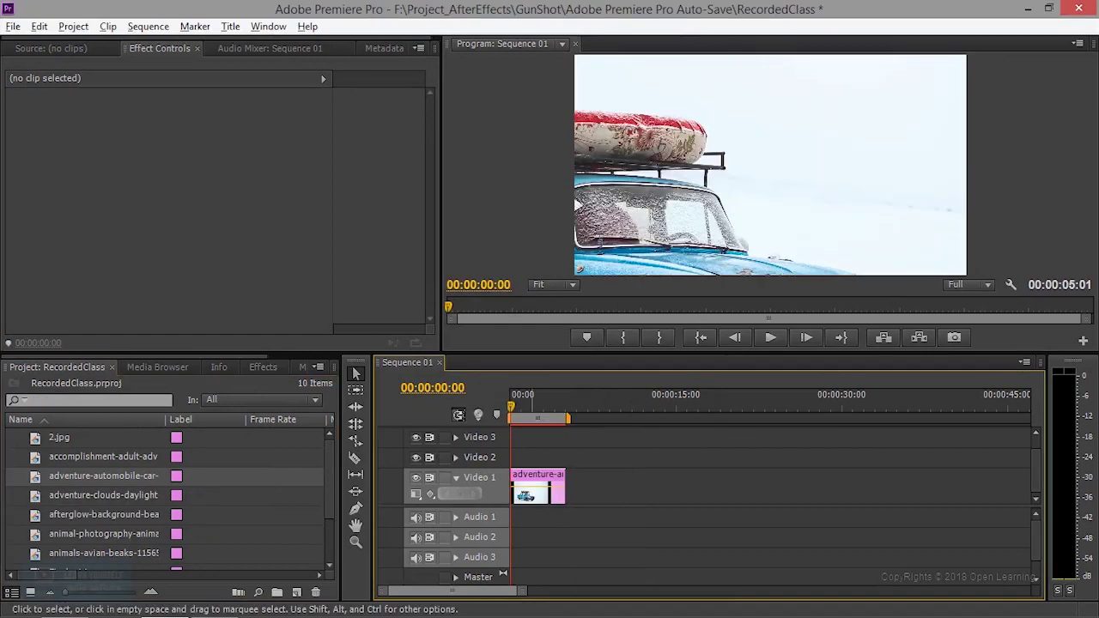
pyautogui.moveTo(564, 491); pyautogui.dragTo(530, 491)
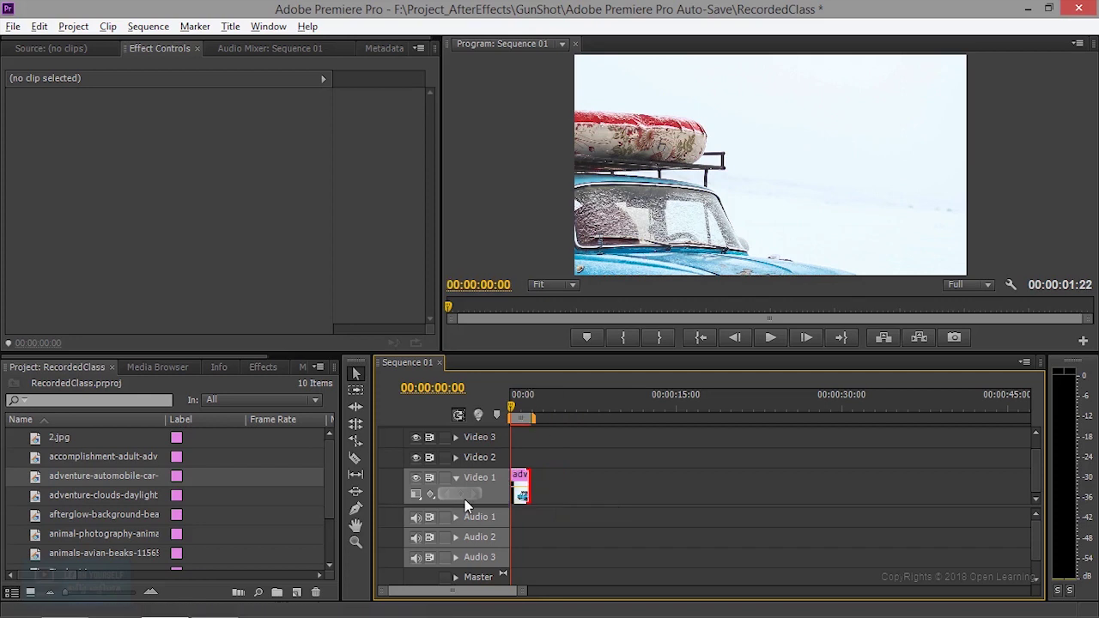
# Give the car clip a uniform-scale Transform effect at scale 38, then add adventure-clouds-daylight after it
pyautogui.click(252, 367)
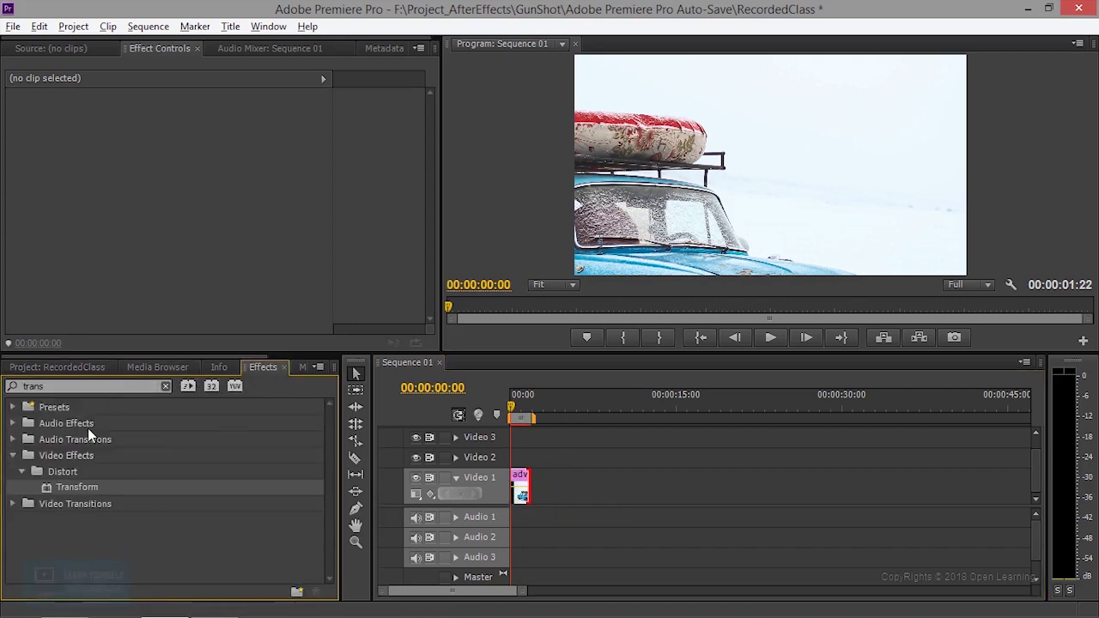
pyautogui.moveTo(74, 488); pyautogui.dragTo(521, 490)
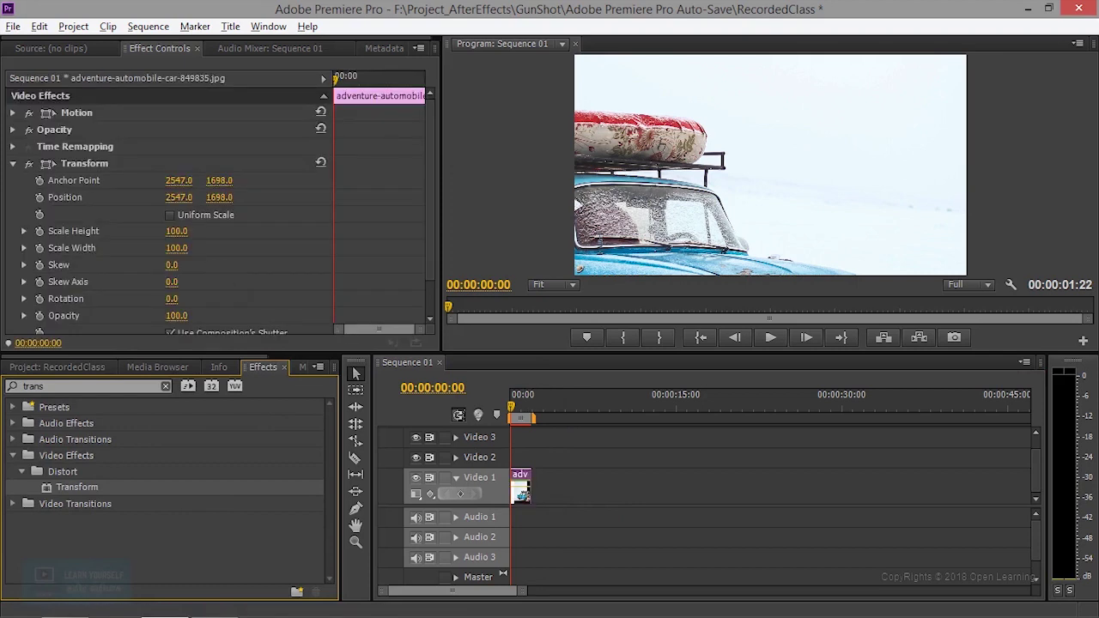
pyautogui.click(172, 216)
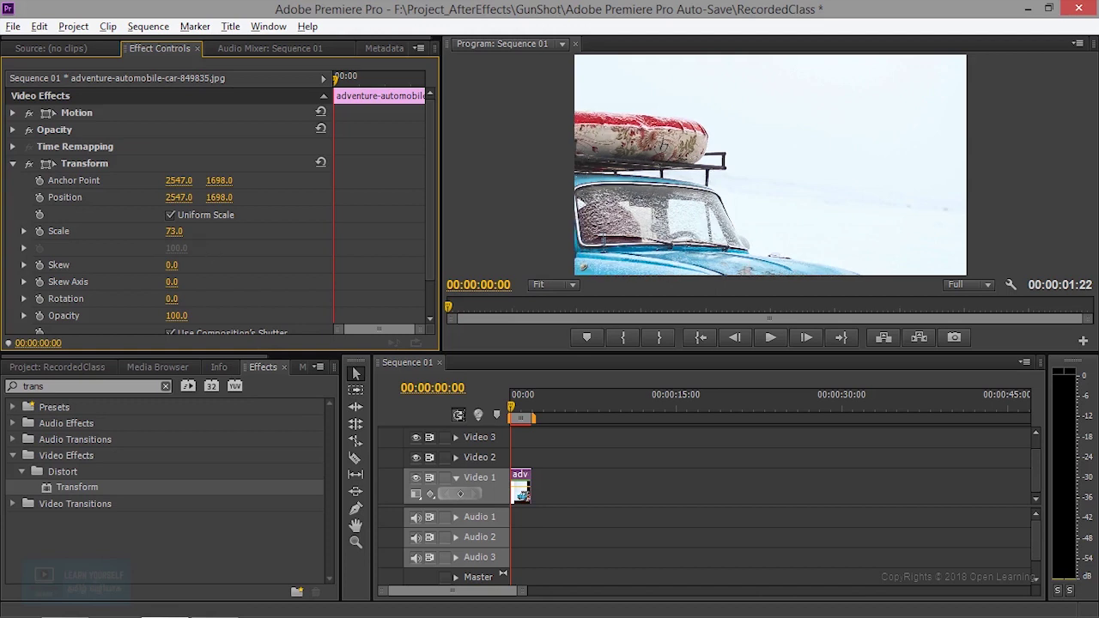
pyautogui.moveTo(174, 231); pyautogui.dragTo(157, 231)
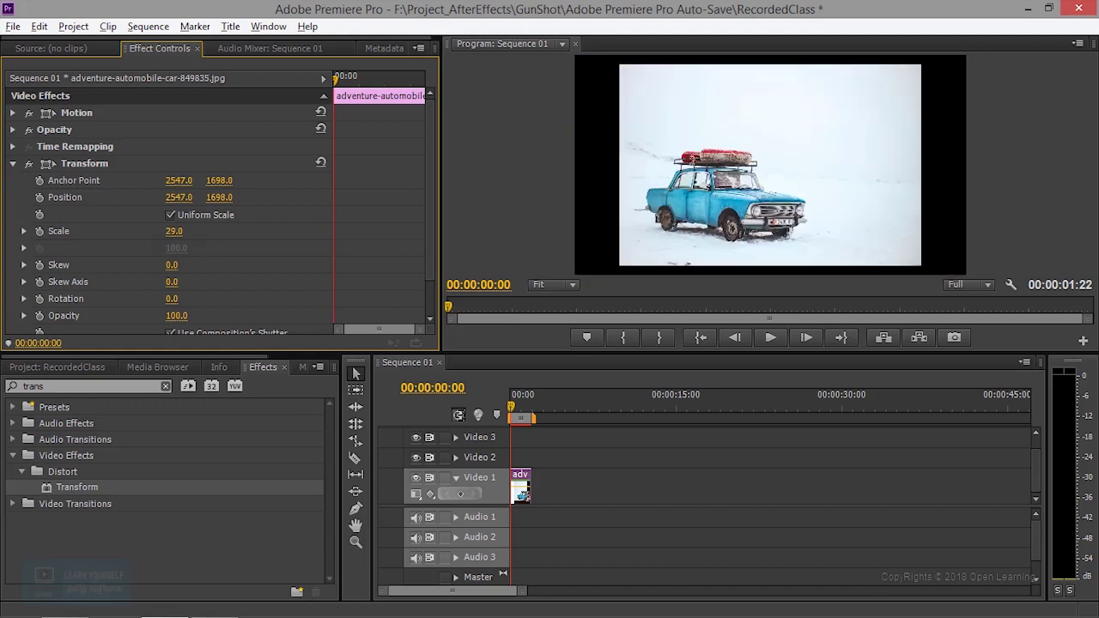
pyautogui.moveTo(173, 231); pyautogui.dragTo(181, 231)
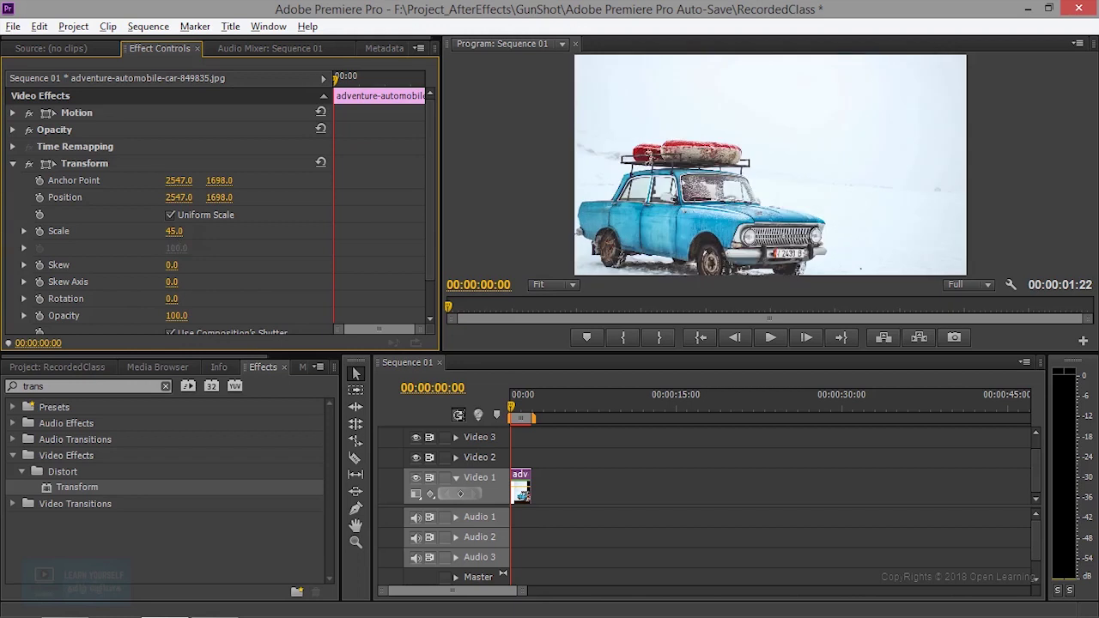
pyautogui.moveTo(174, 231); pyautogui.dragTo(171, 231)
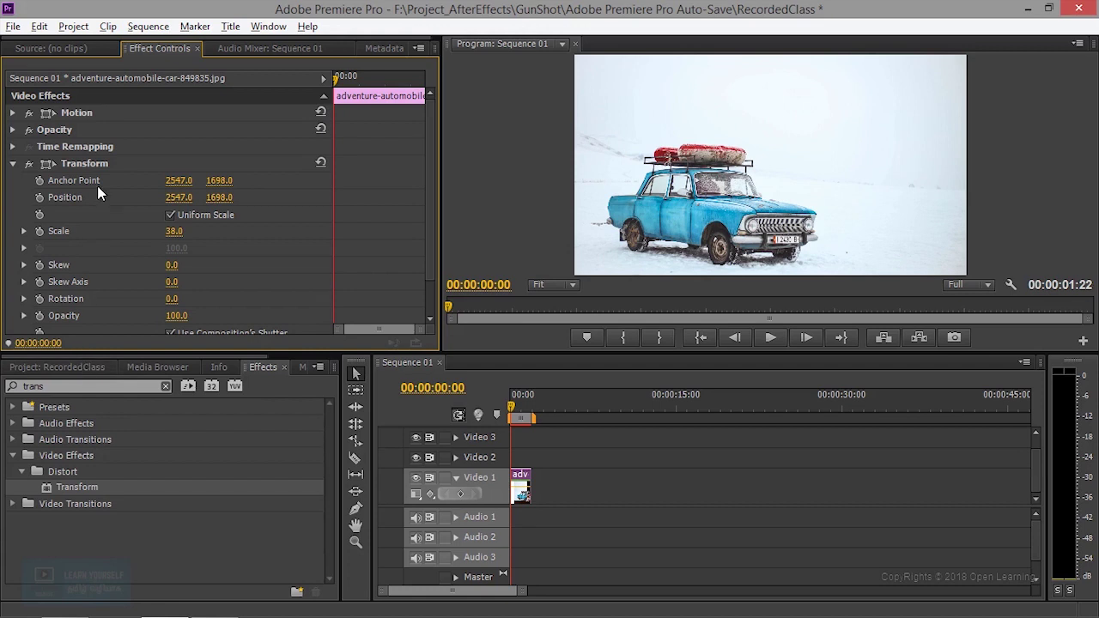
pyautogui.click(62, 367)
pyautogui.moveTo(100, 497); pyautogui.dragTo(552, 489)
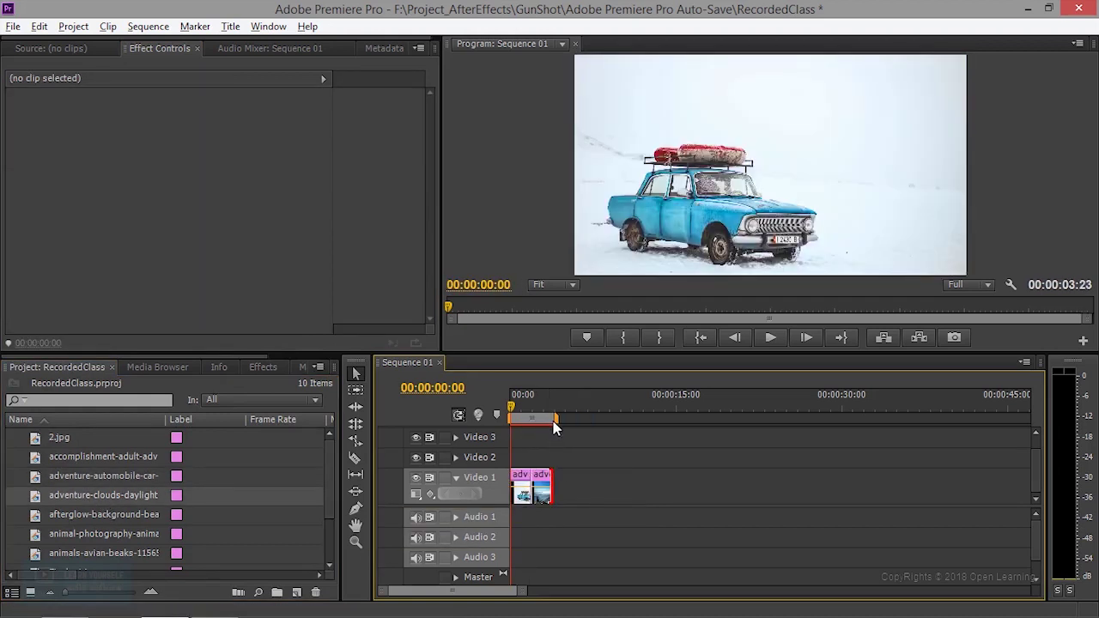
# Copy the car clip's Transform onto the clouds clip at scale 55, then add afterglow-background after it
pyautogui.moveTo(537, 397); pyautogui.dragTo(541, 397)
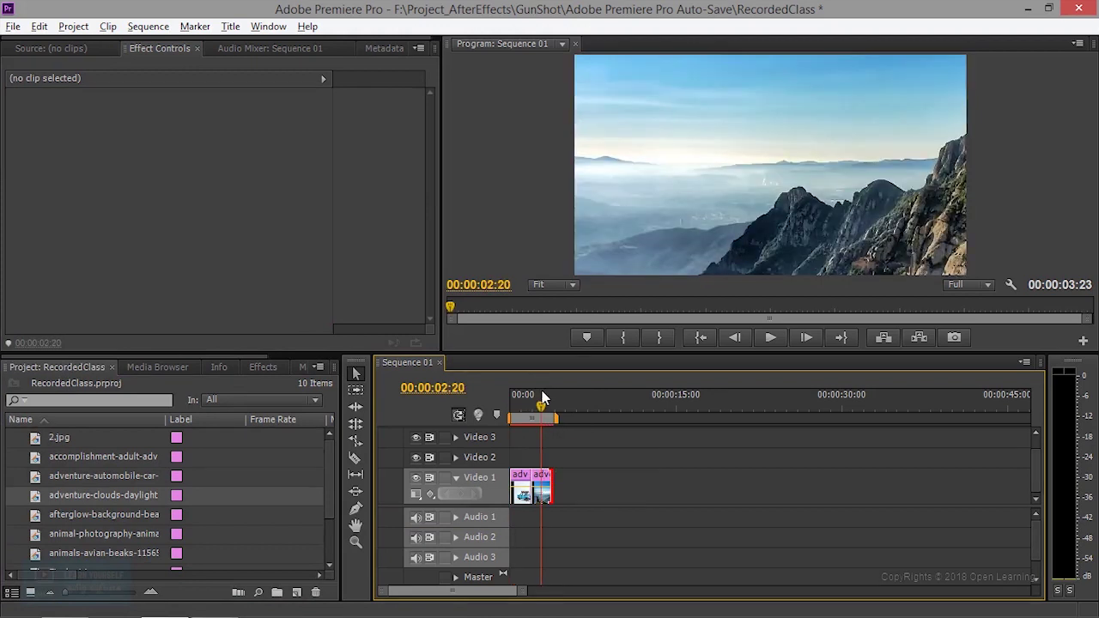
pyautogui.click(522, 490)
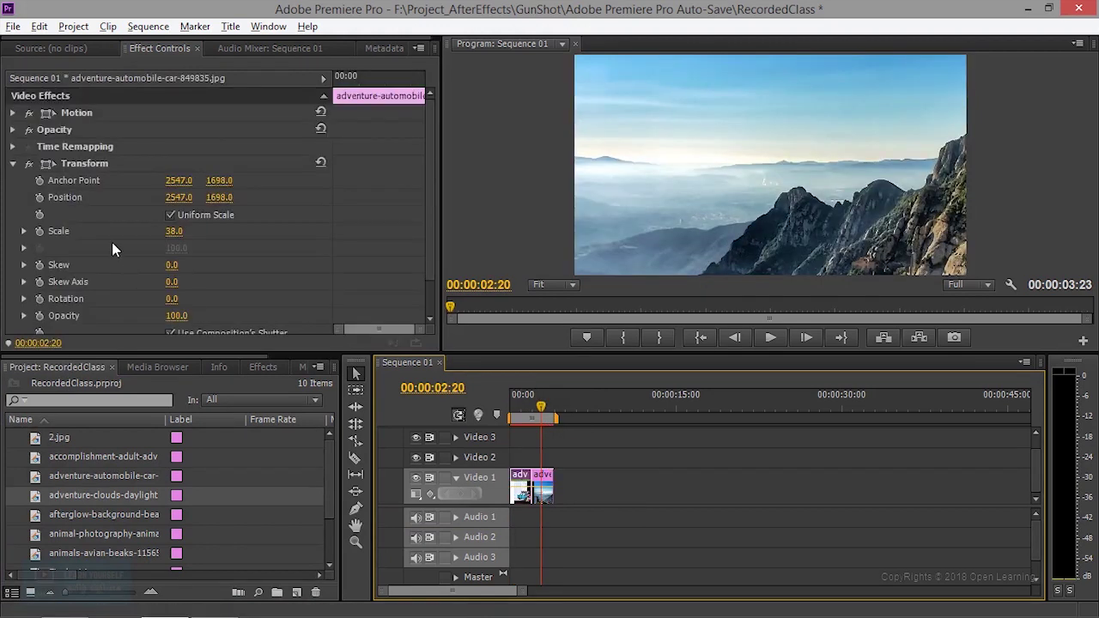
pyautogui.click(89, 157)
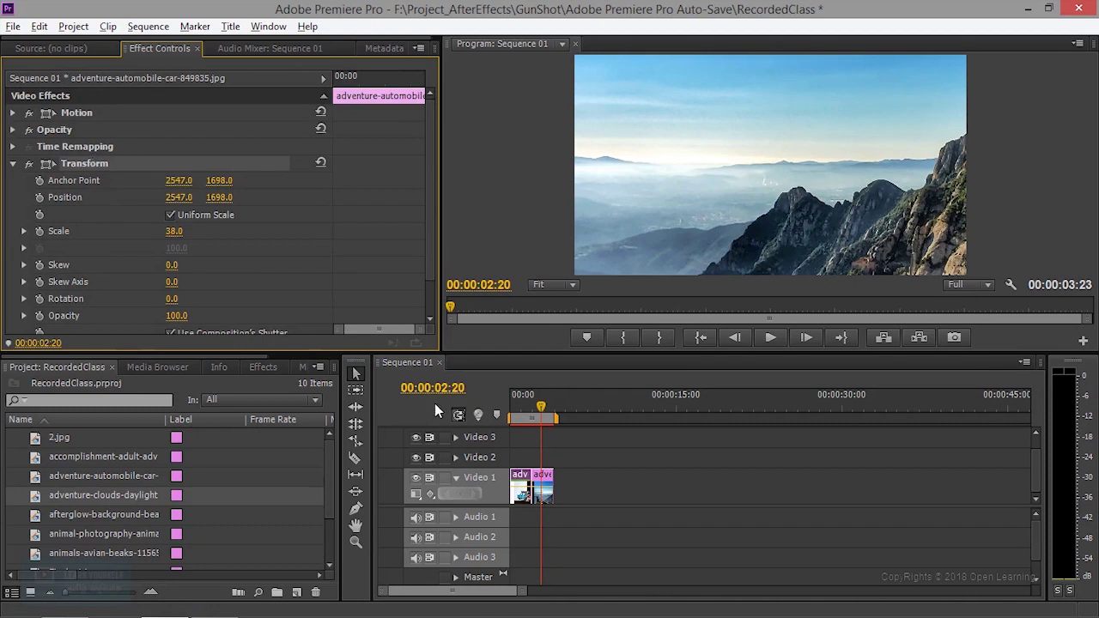
pyautogui.click(543, 497)
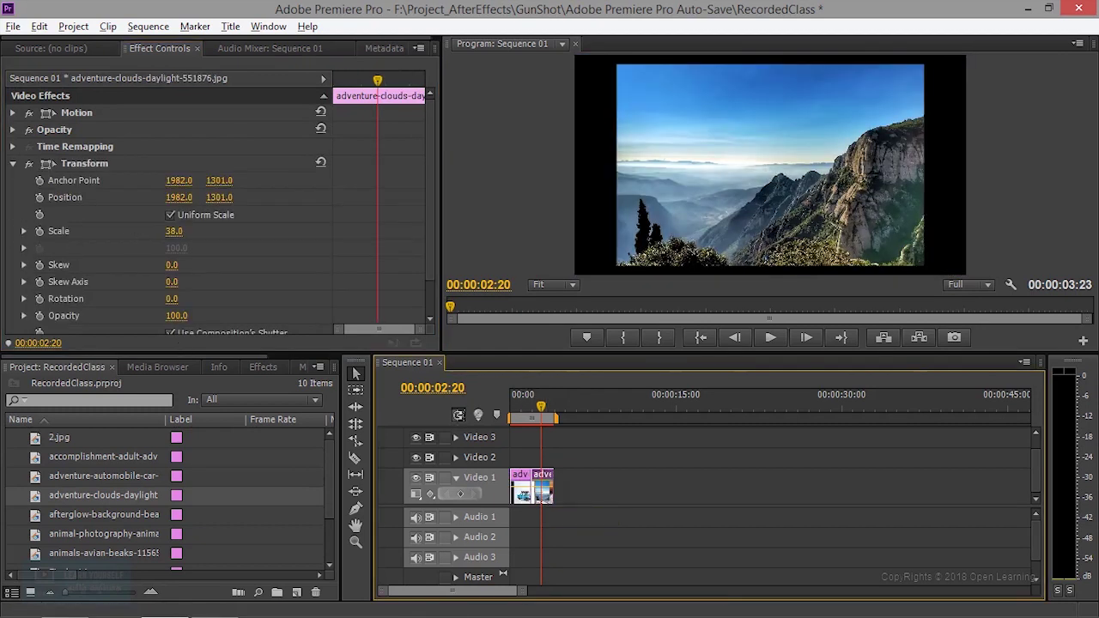
pyautogui.moveTo(174, 230); pyautogui.dragTo(178, 231)
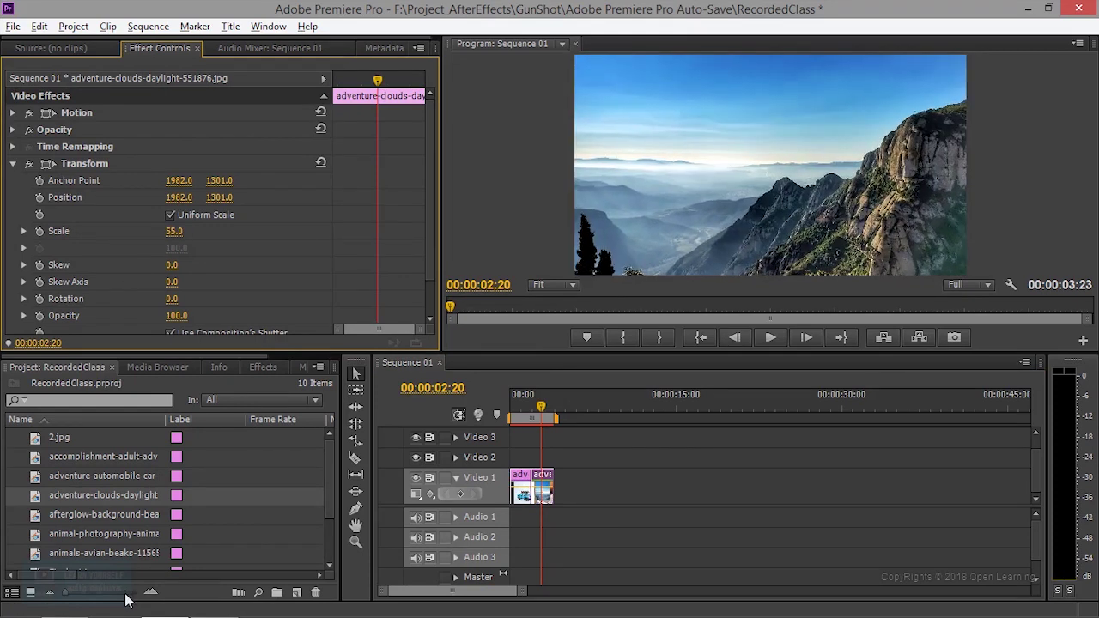
pyautogui.moveTo(95, 514); pyautogui.dragTo(575, 494)
# Shorten the afterglow clip and paste the Transform effect onto it
pyautogui.click(568, 483)
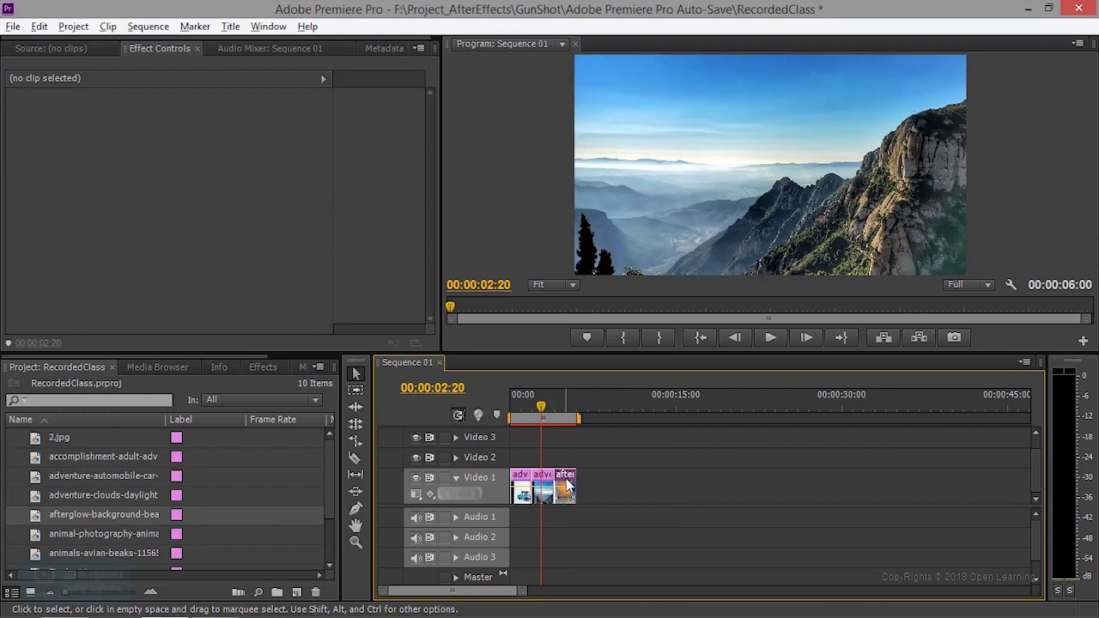
pyautogui.click(564, 405)
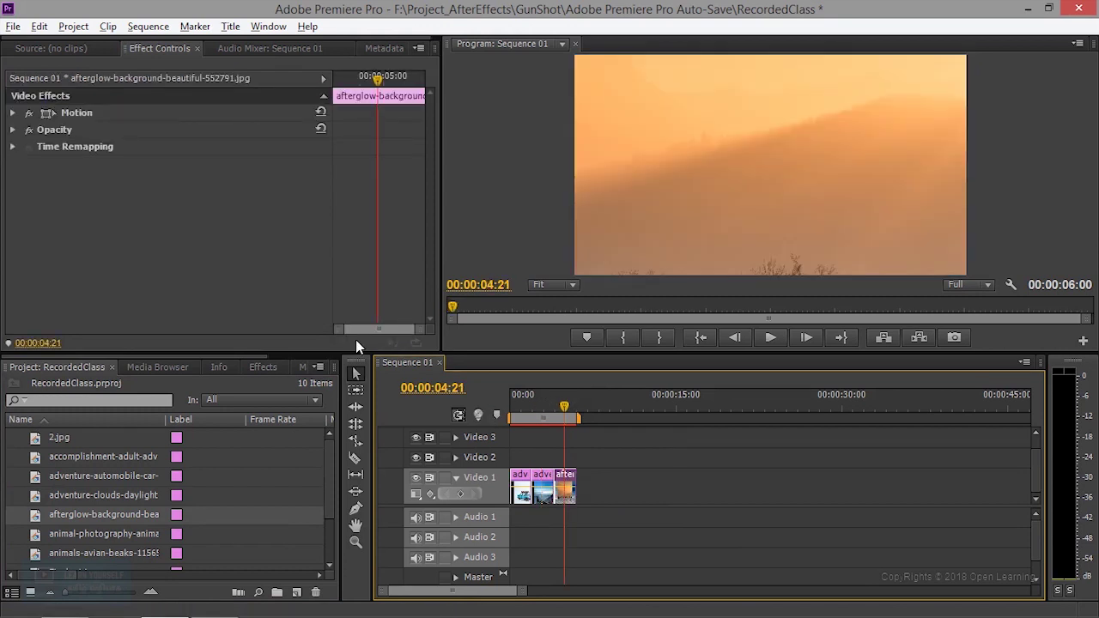
pyautogui.hotkey('ctrl', 'alt', 'v')
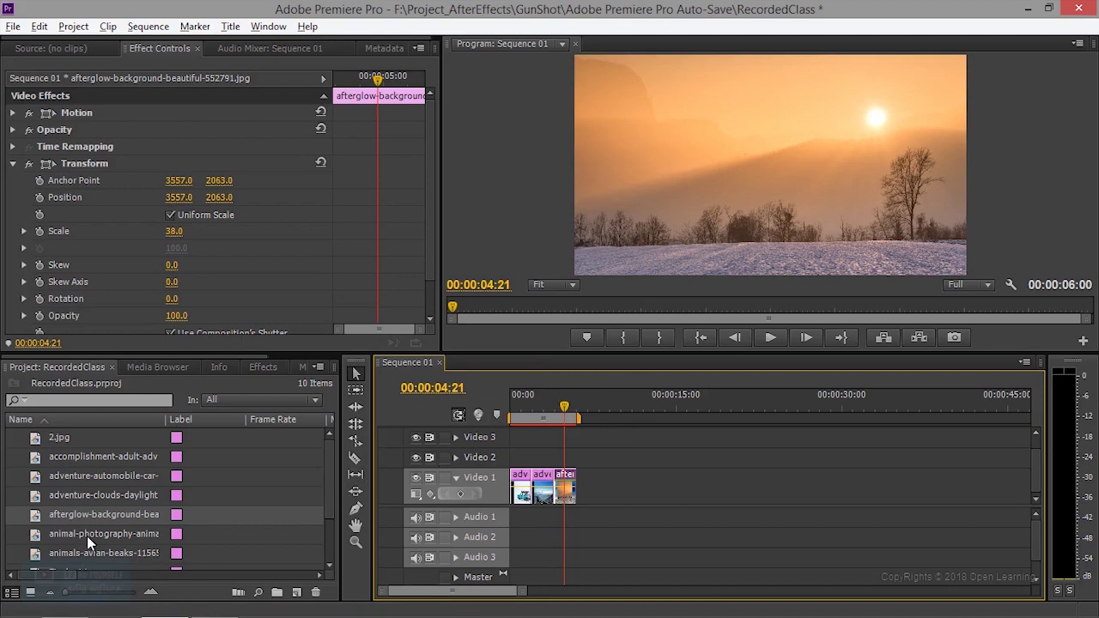
# Add animal-photography after the afterglow clip with the Transform effect scaled to 52
pyautogui.moveTo(90, 532); pyautogui.dragTo(604, 488)
pyautogui.click(598, 420)
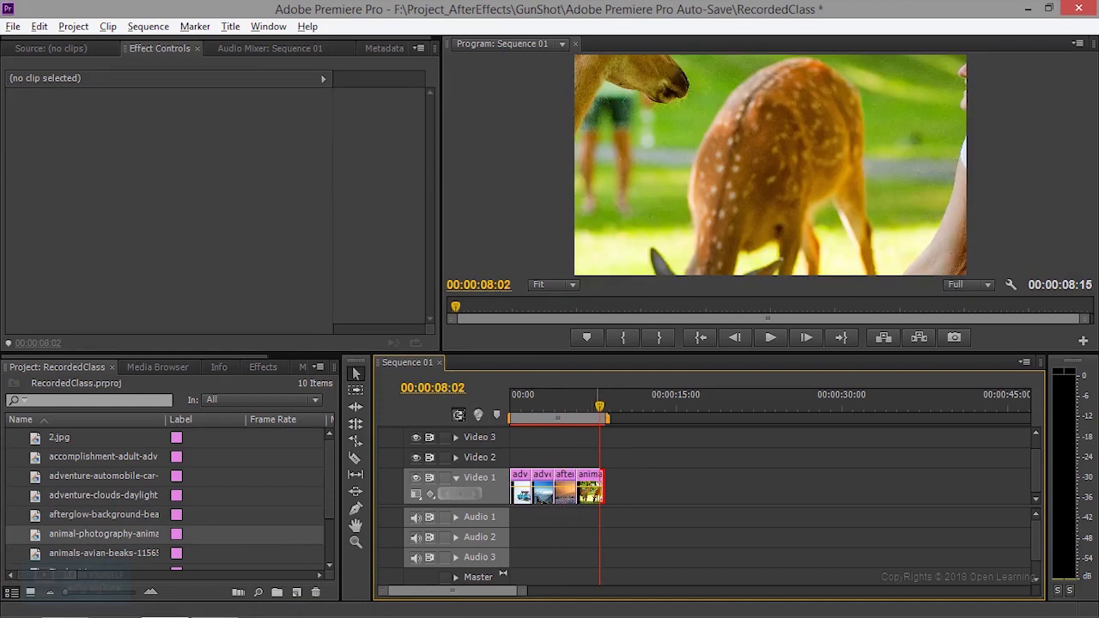
pyautogui.click(592, 494)
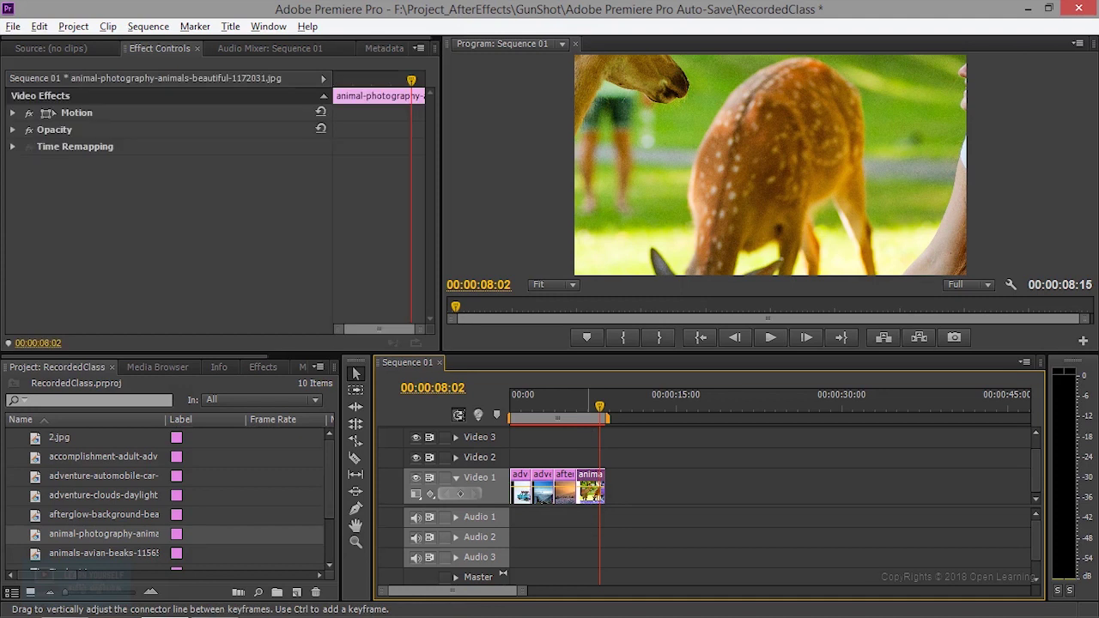
pyautogui.hotkey('ctrl', 'v')
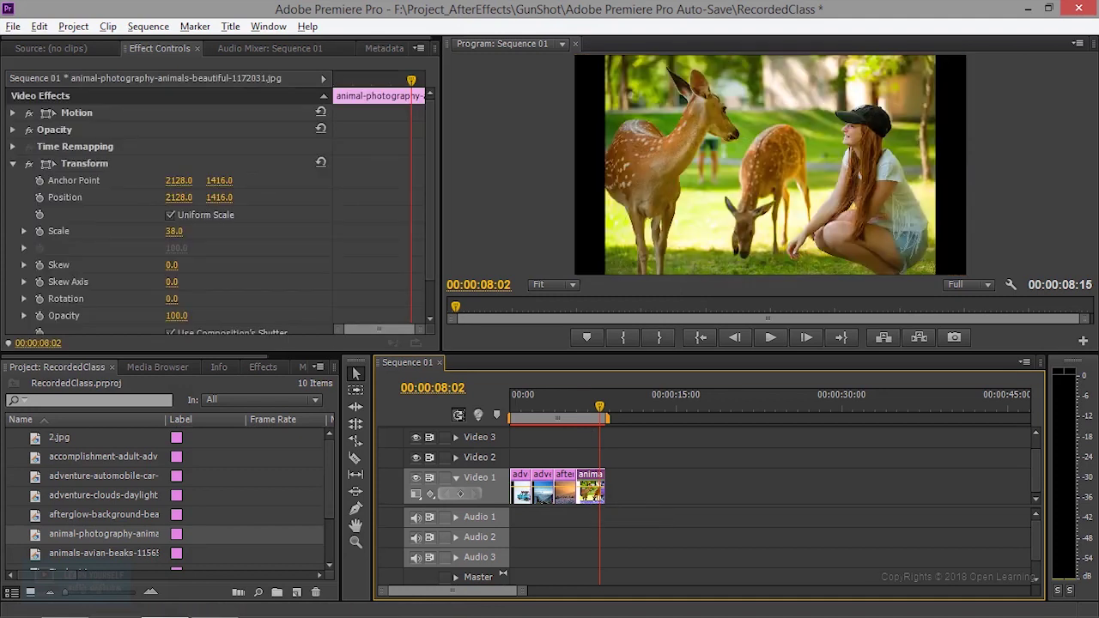
pyautogui.moveTo(174, 231); pyautogui.dragTo(177, 231)
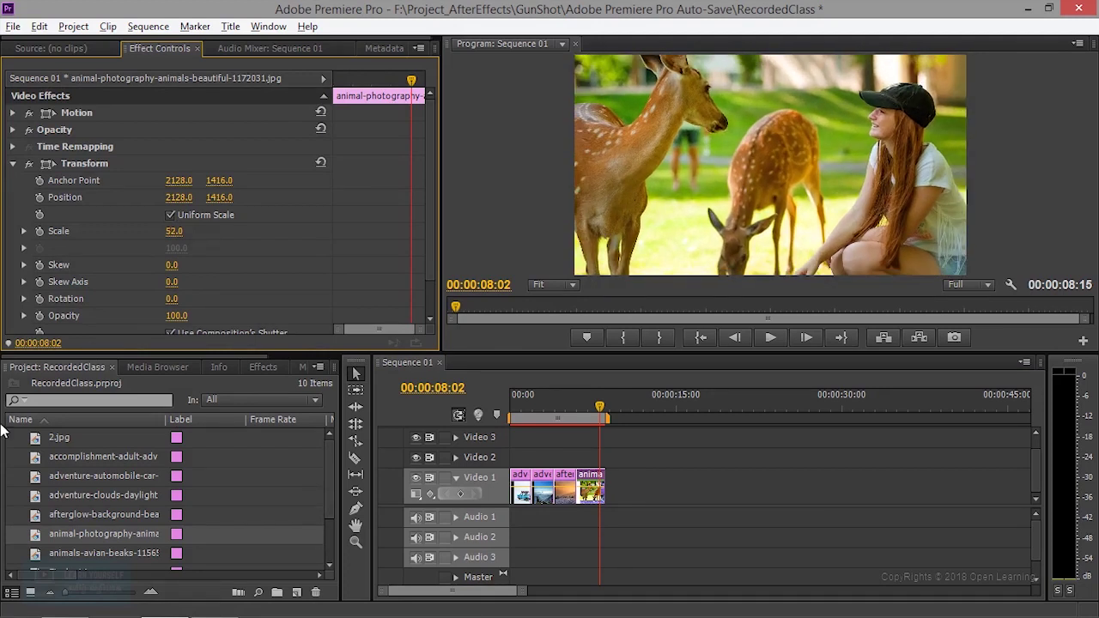
# Add animals-avian-beaks at the end of Video 1 and shorten it
pyautogui.moveTo(115, 556); pyautogui.dragTo(610, 489)
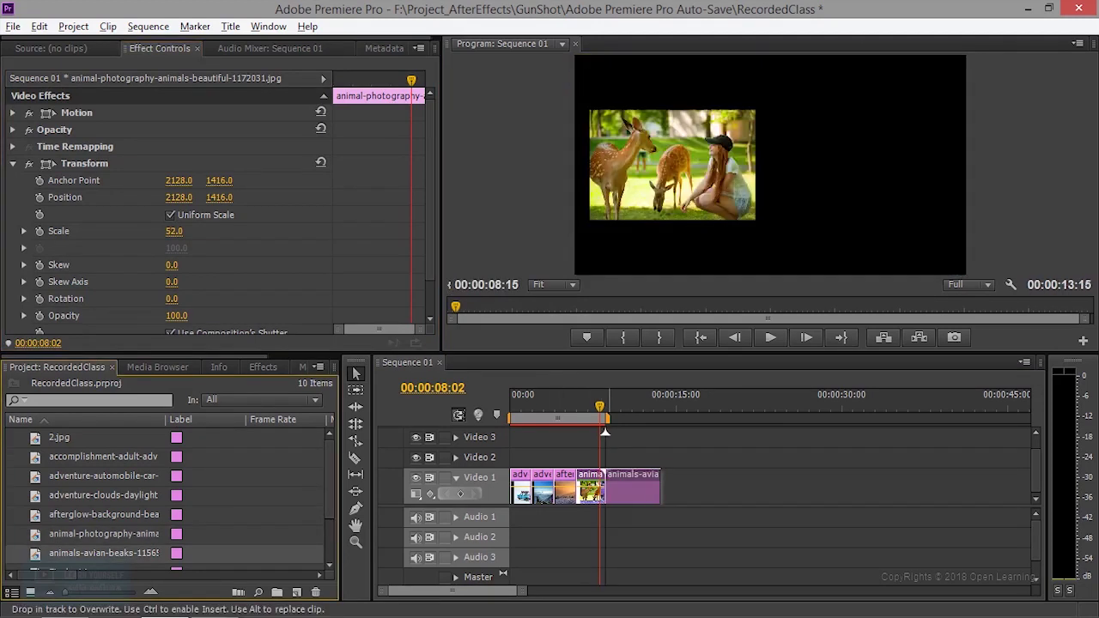
pyautogui.moveTo(605, 433); pyautogui.dragTo(605, 434)
pyautogui.moveTo(658, 489); pyautogui.dragTo(621, 493)
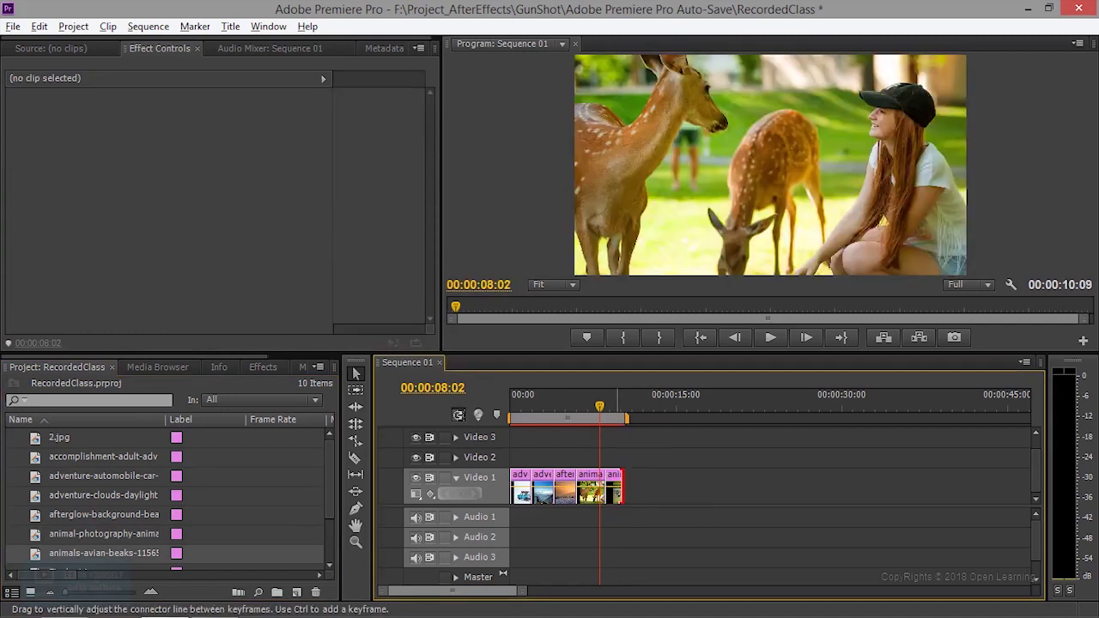
# Give the bird clip Transform at scale 48 and Position Y 1799, then play from the start
pyautogui.click(613, 406)
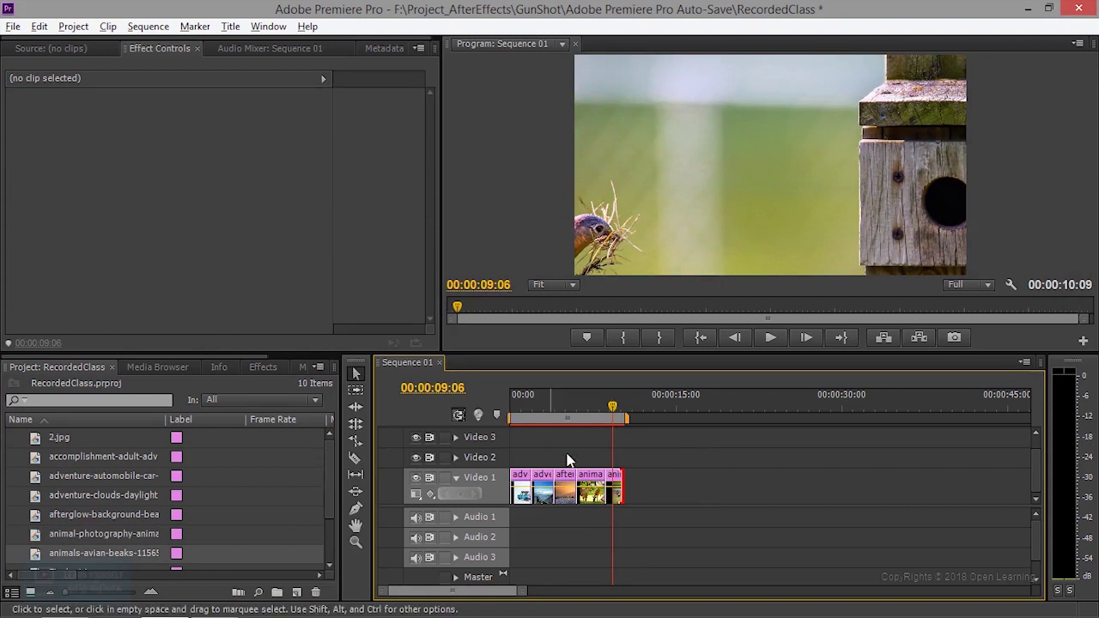
pyautogui.click(617, 488)
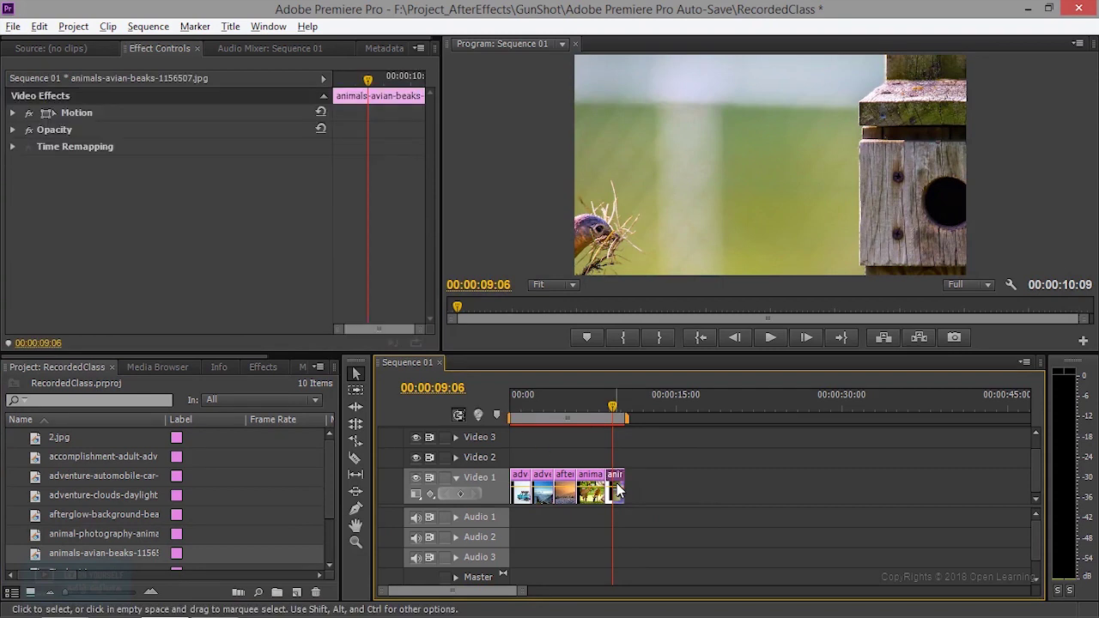
pyautogui.hotkey('ctrl', 'alt', 'v')
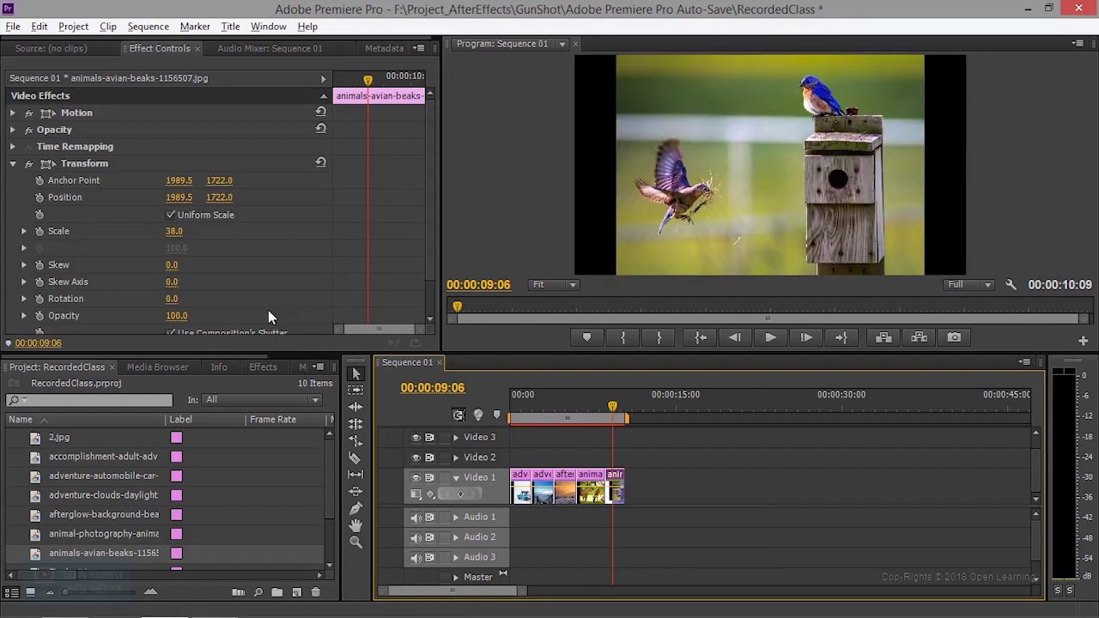
pyautogui.moveTo(173, 231); pyautogui.dragTo(184, 231)
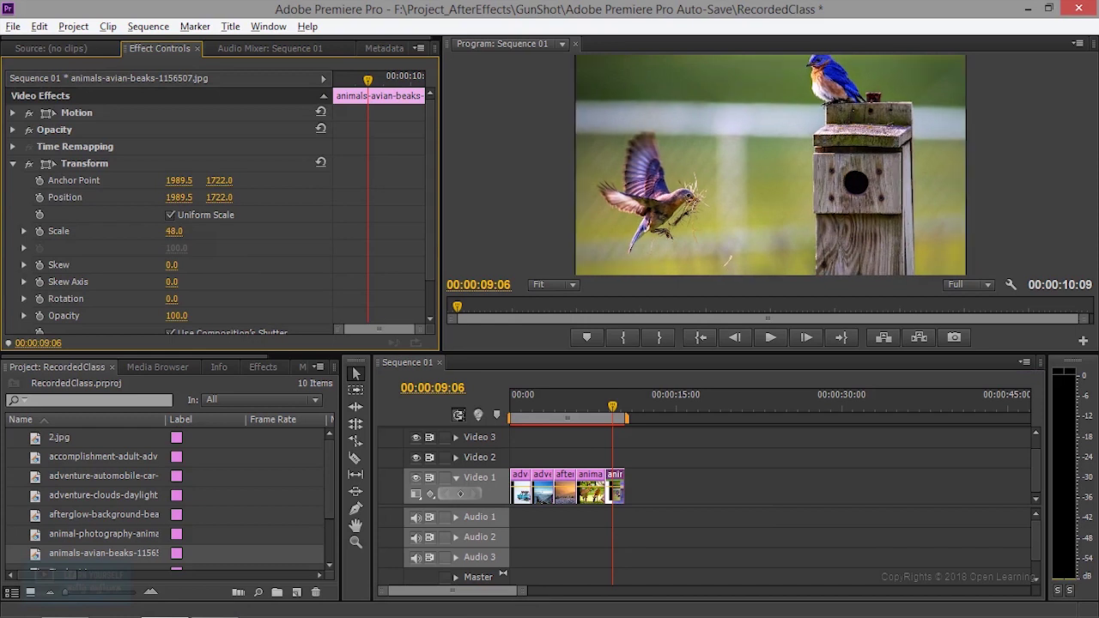
pyautogui.moveTo(219, 196); pyautogui.dragTo(173, 342)
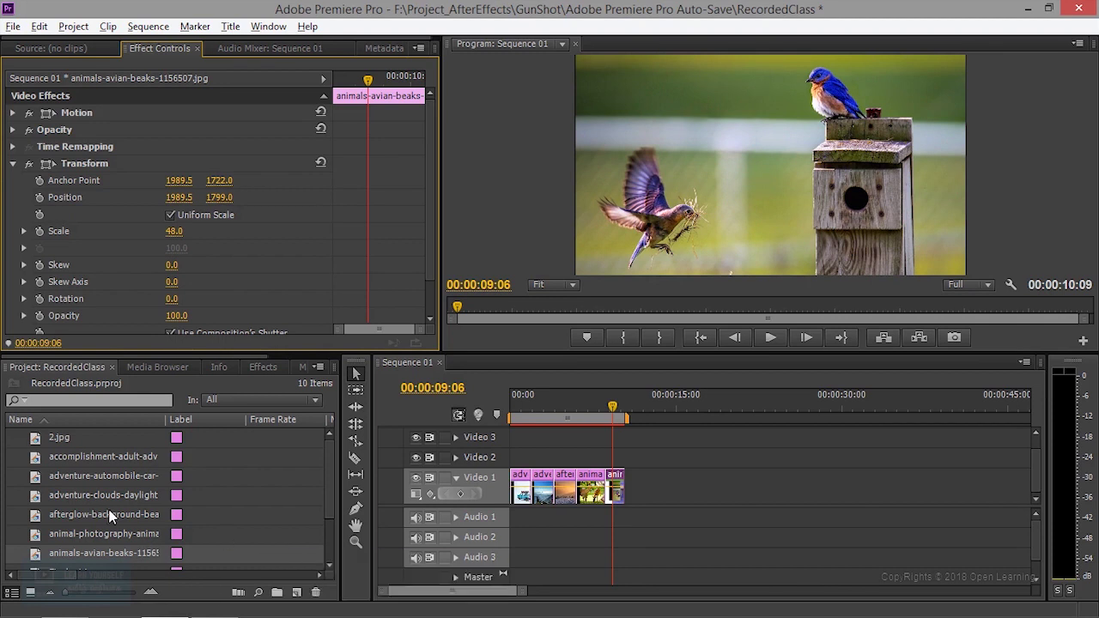
pyautogui.moveTo(623, 416); pyautogui.dragTo(512, 416)
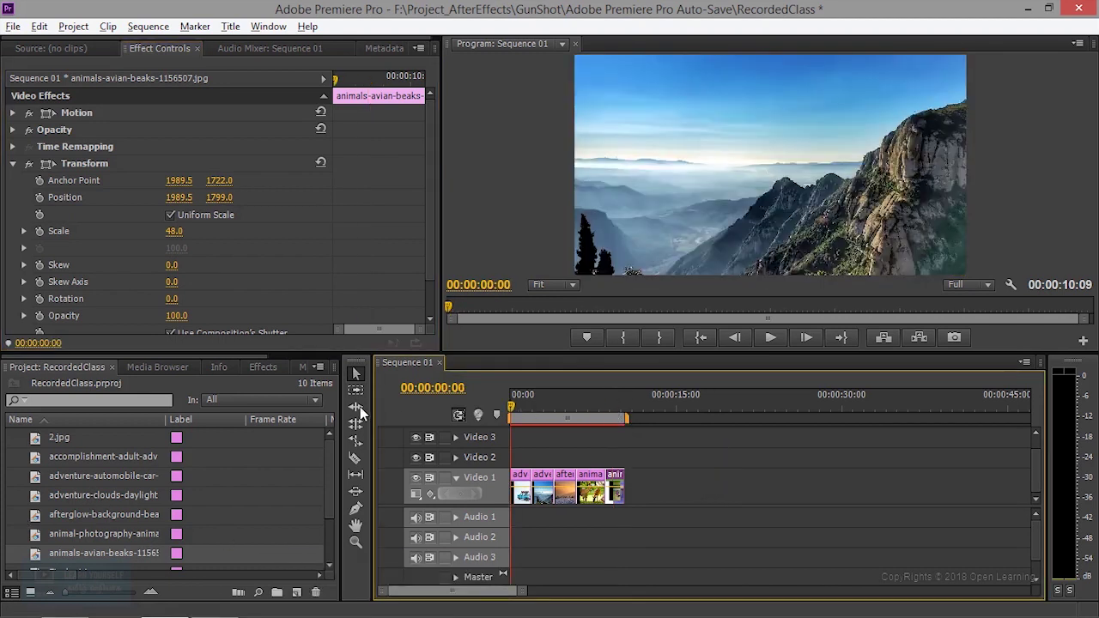
pyautogui.click(770, 337)
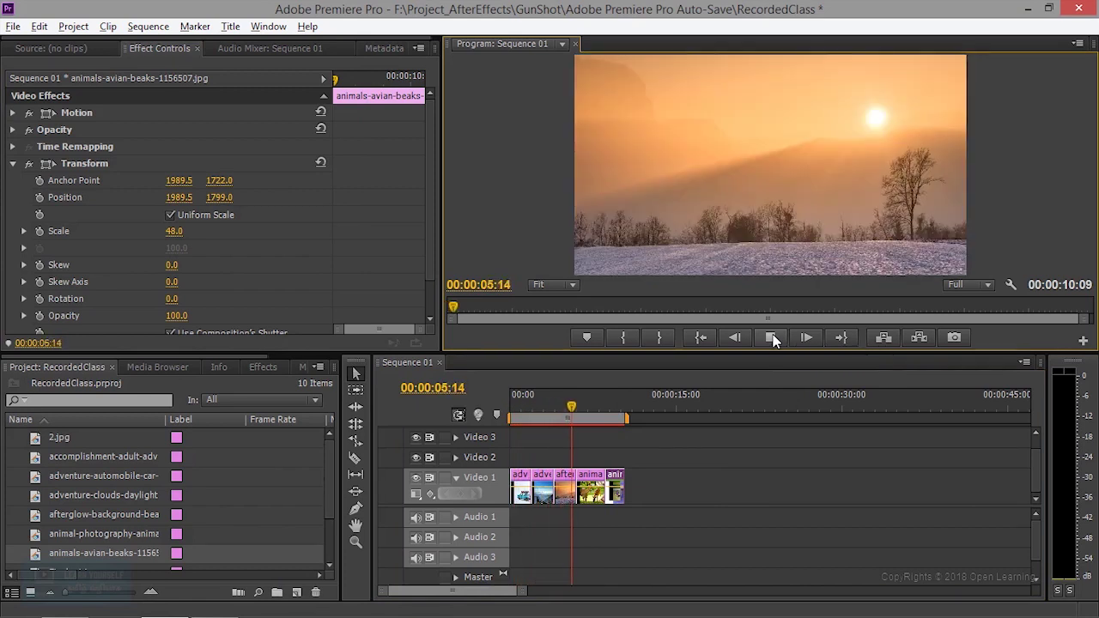
# Stop playback and clear the 'trans' Effects search to list all effects, expanding Video Transitions
pyautogui.click(770, 337)
pyautogui.click(263, 367)
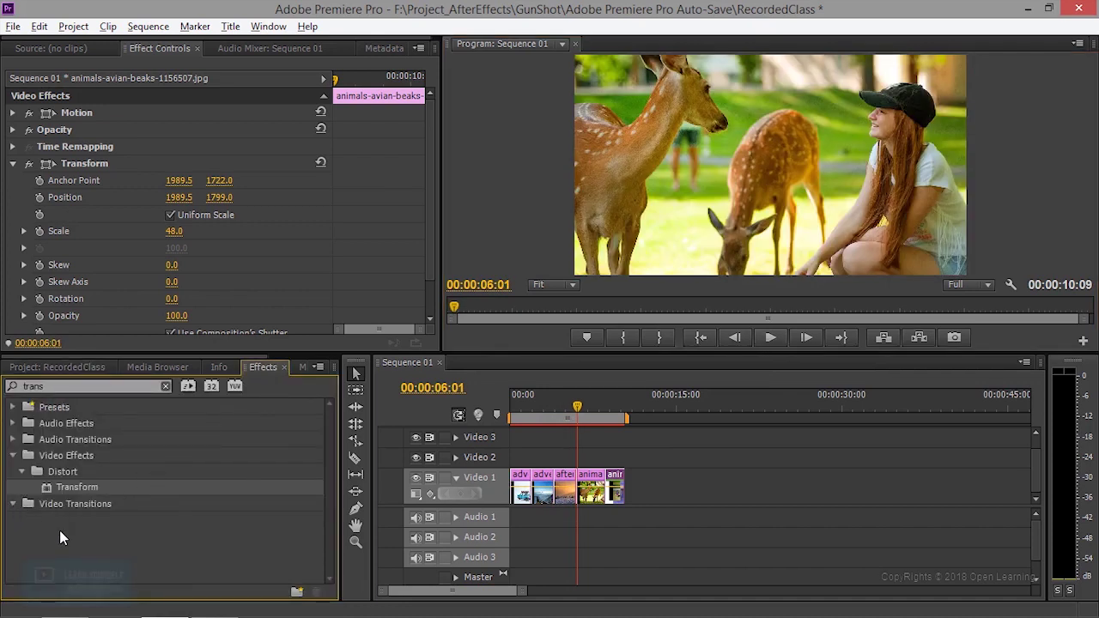
pyautogui.click(20, 387)
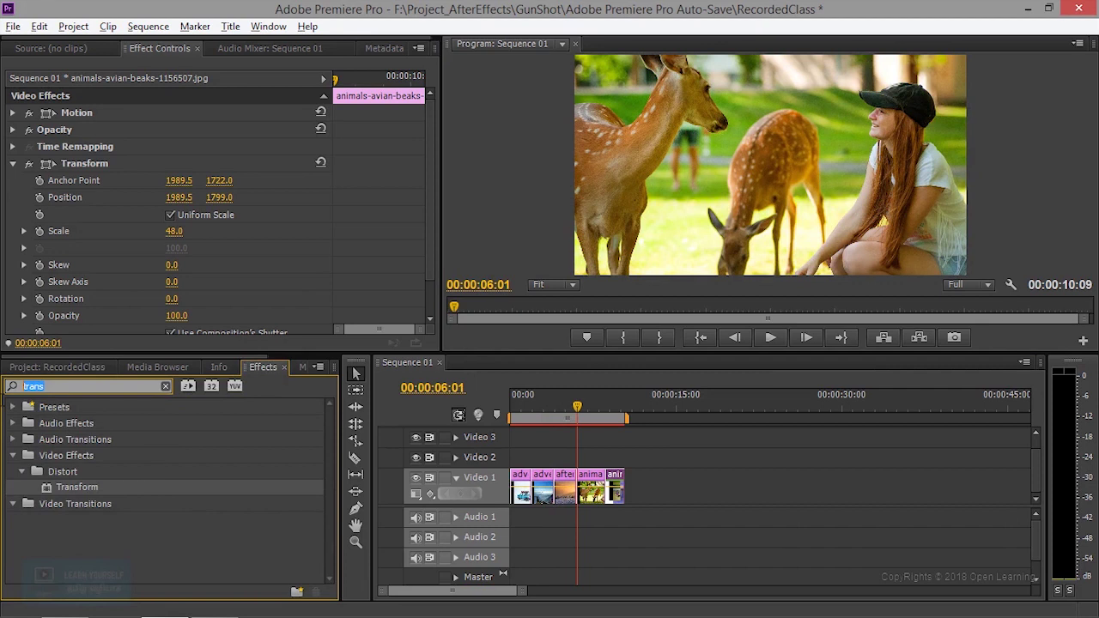
pyautogui.press('BackSpace')
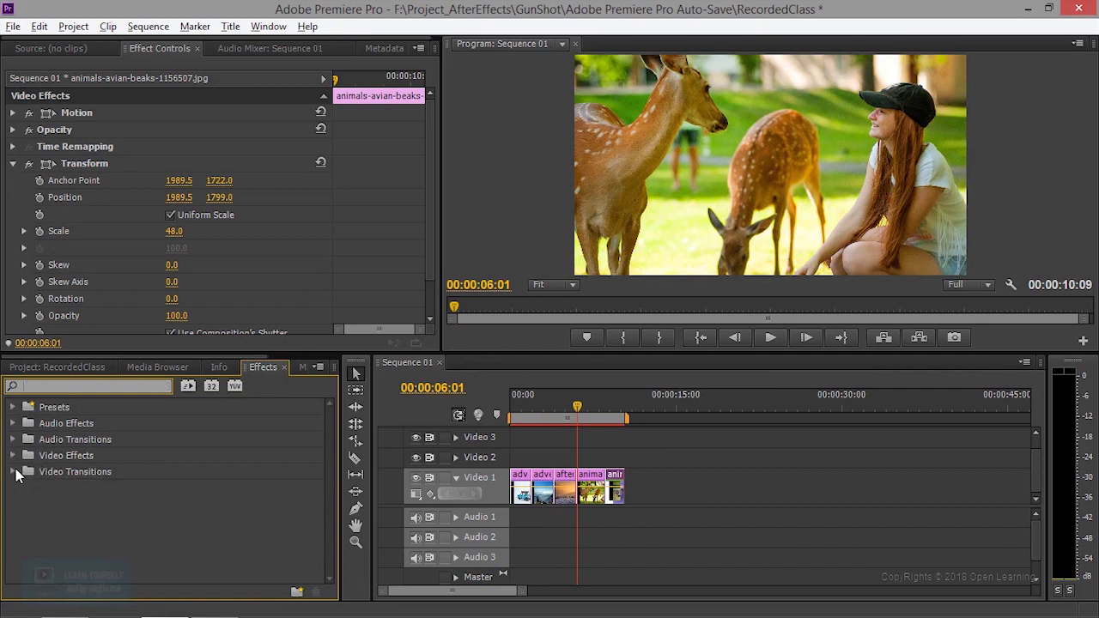
pyautogui.click(13, 472)
pyautogui.scroll(-2, 91, 489)
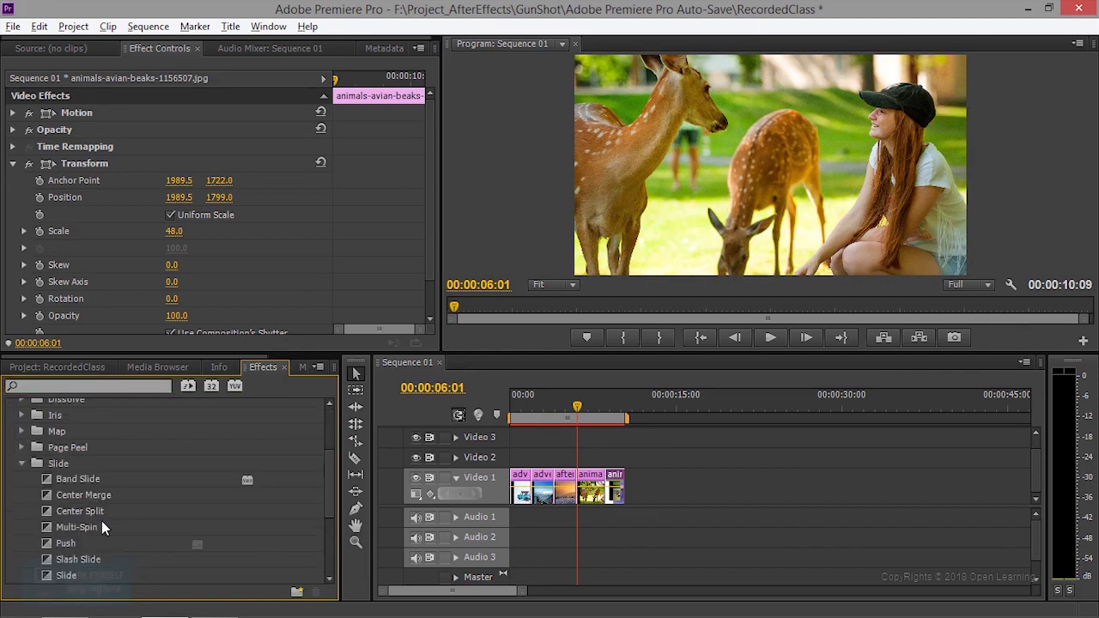
# Place a Multi-Spin transition between the car and clouds clips, lengthen it slightly, and preview it
pyautogui.scroll(-1, 100, 528)
pyautogui.moveTo(87, 491); pyautogui.dragTo(522, 496)
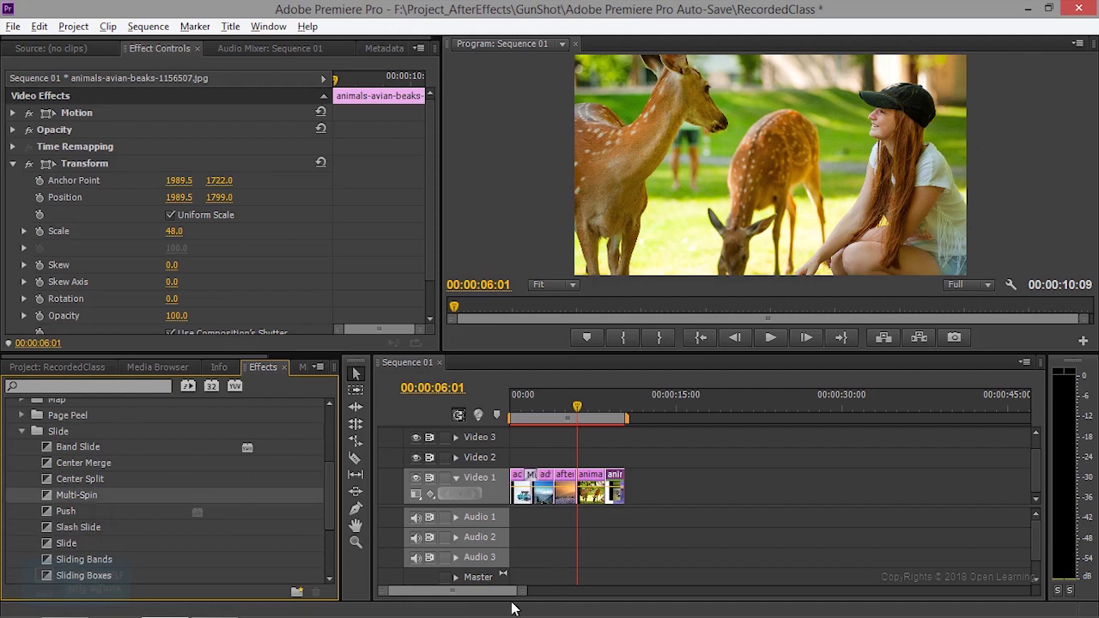
pyautogui.moveTo(518, 590)
pyautogui.mouseDown()
pyautogui.moveTo(461, 591)
pyautogui.moveTo(516, 589)
pyautogui.mouseUp()
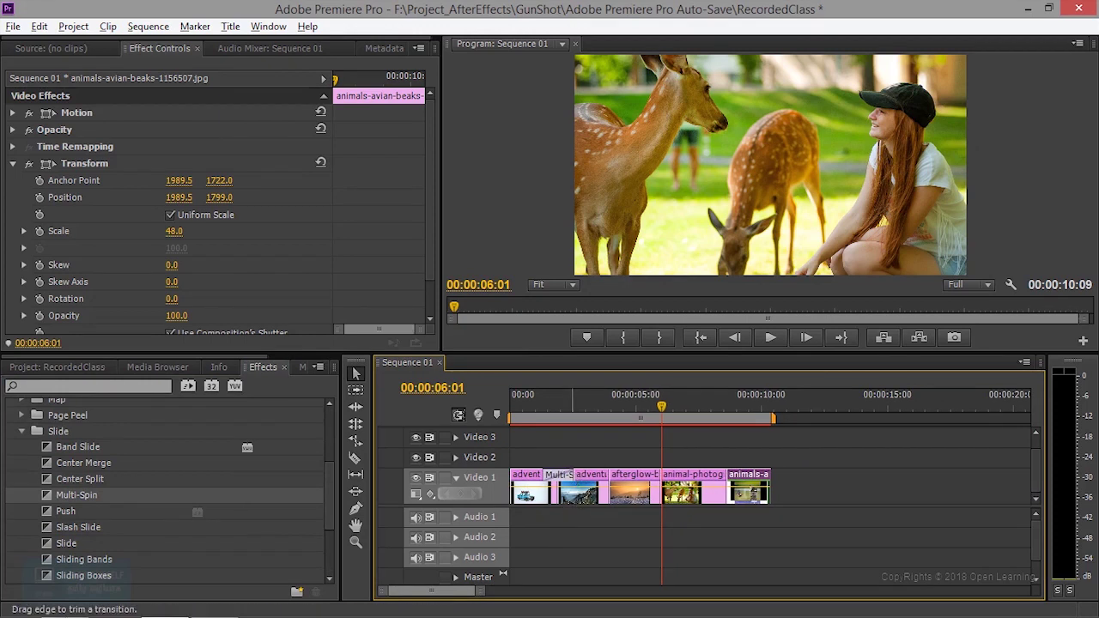
pyautogui.click(550, 477)
pyautogui.moveTo(548, 481); pyautogui.dragTo(555, 480)
pyautogui.moveTo(546, 404); pyautogui.dragTo(530, 405)
pyautogui.click(771, 338)
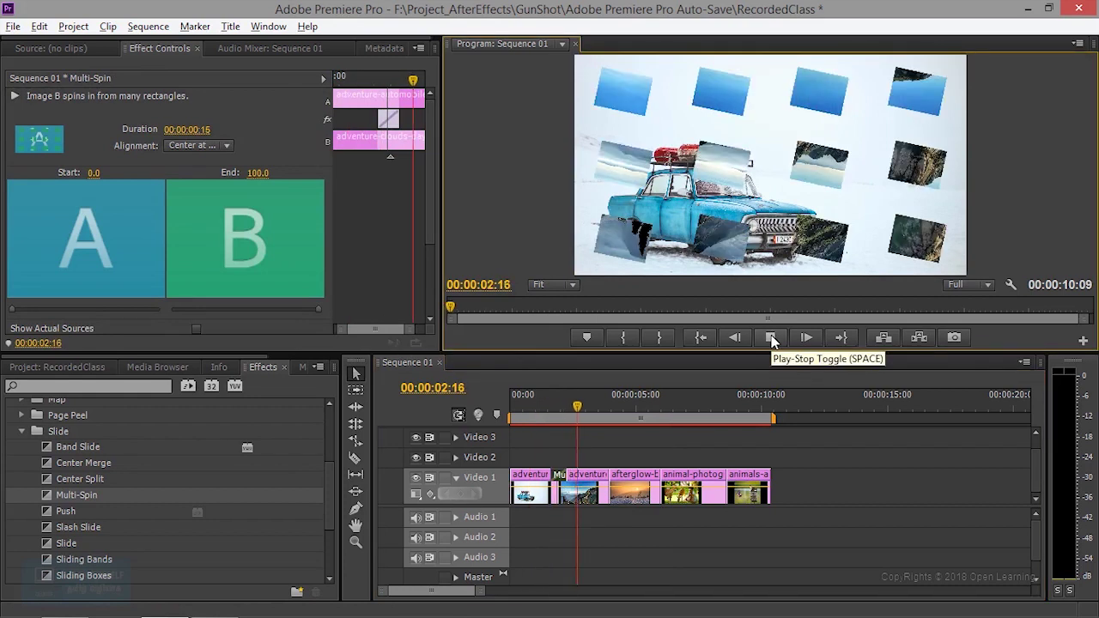
pyautogui.click(771, 338)
# Place a Slide transition between the clouds and afterglow clips and preview it
pyautogui.scroll(-2, 120, 566)
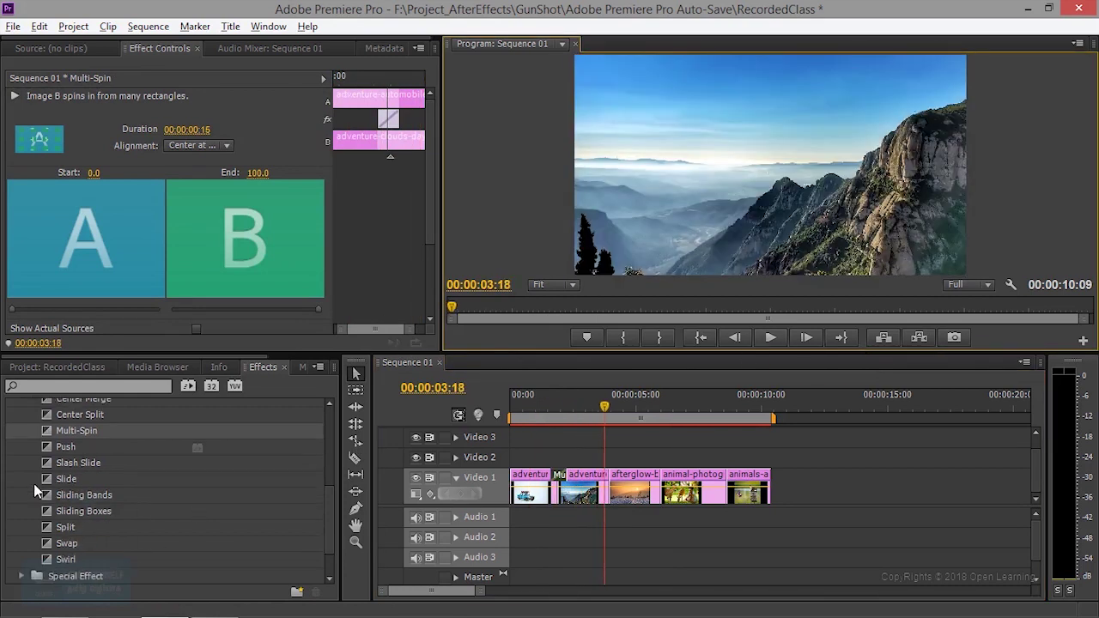
pyautogui.moveTo(72, 477); pyautogui.dragTo(608, 486)
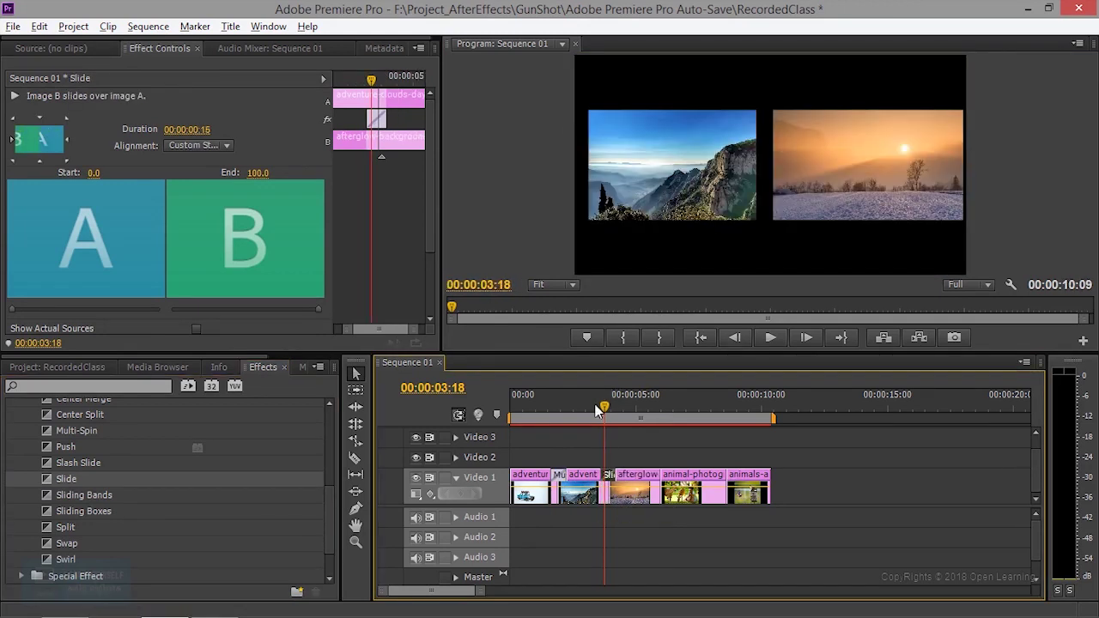
pyautogui.click(770, 338)
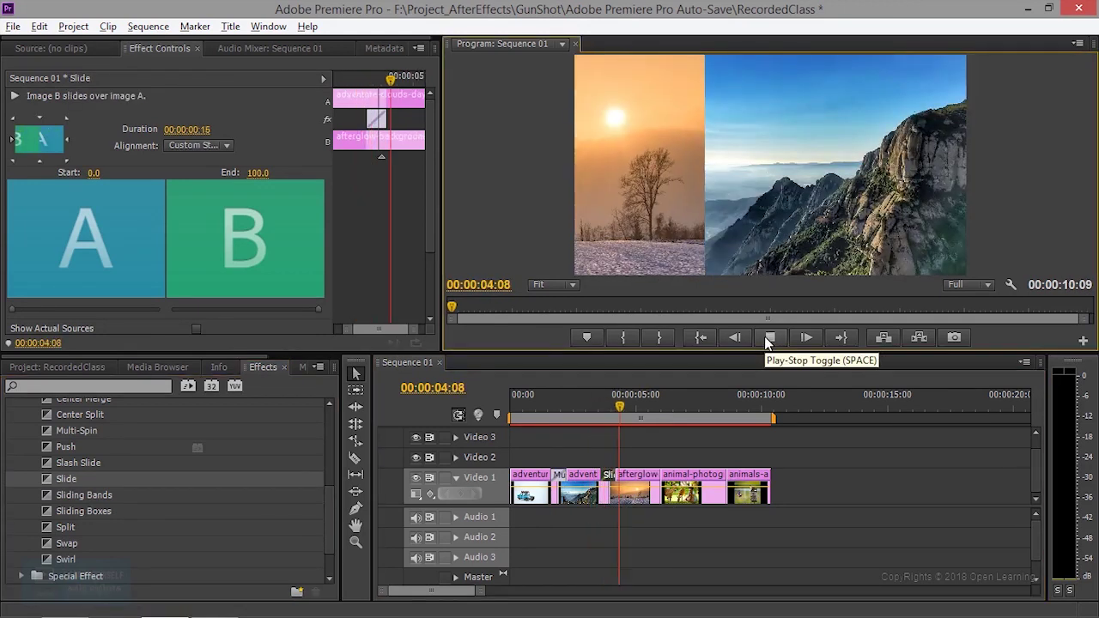
pyautogui.click(766, 337)
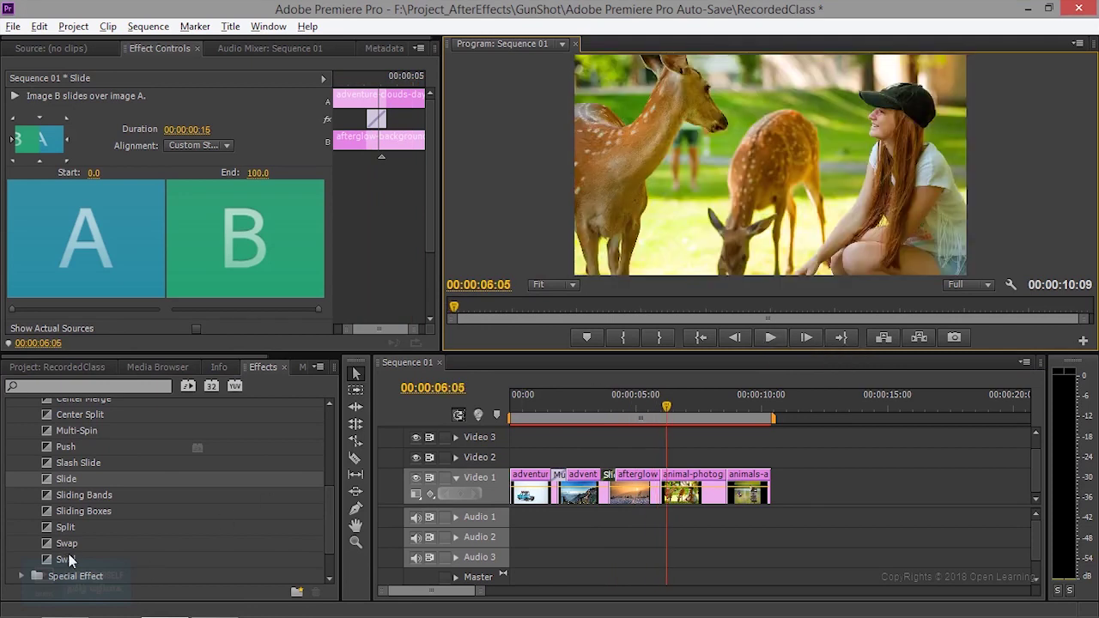
pyautogui.scroll(-2, 70, 560)
# Add Swap before the deer clip and a Swirl shortened to 00:00:00:09 before the bird clip
pyautogui.moveTo(71, 515); pyautogui.dragTo(658, 481)
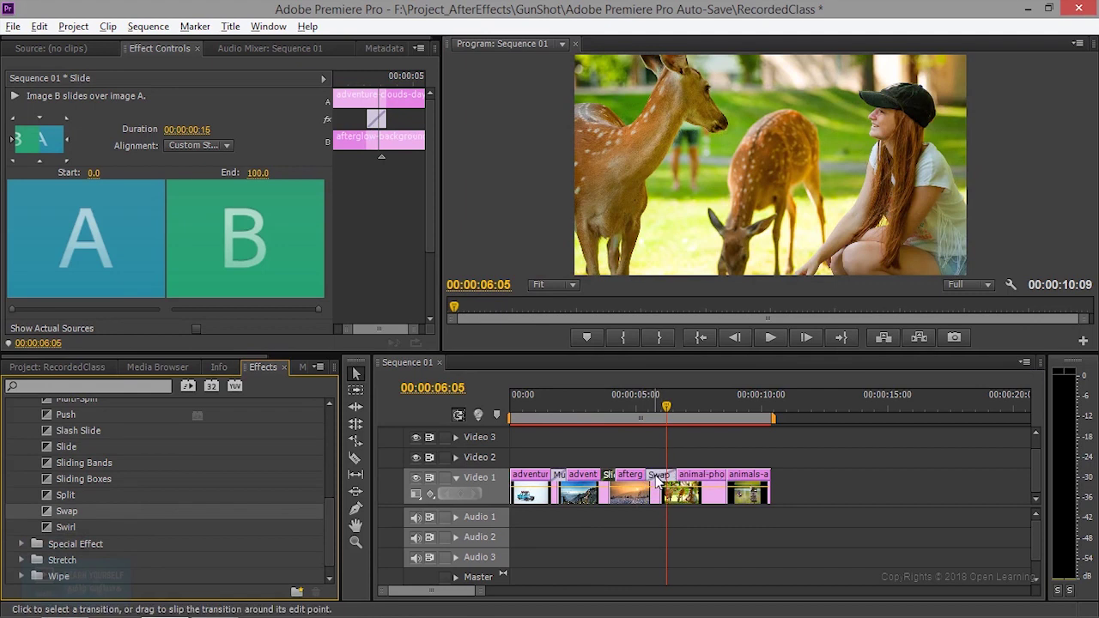
pyautogui.click(658, 483)
pyautogui.moveTo(66, 530); pyautogui.dragTo(723, 483)
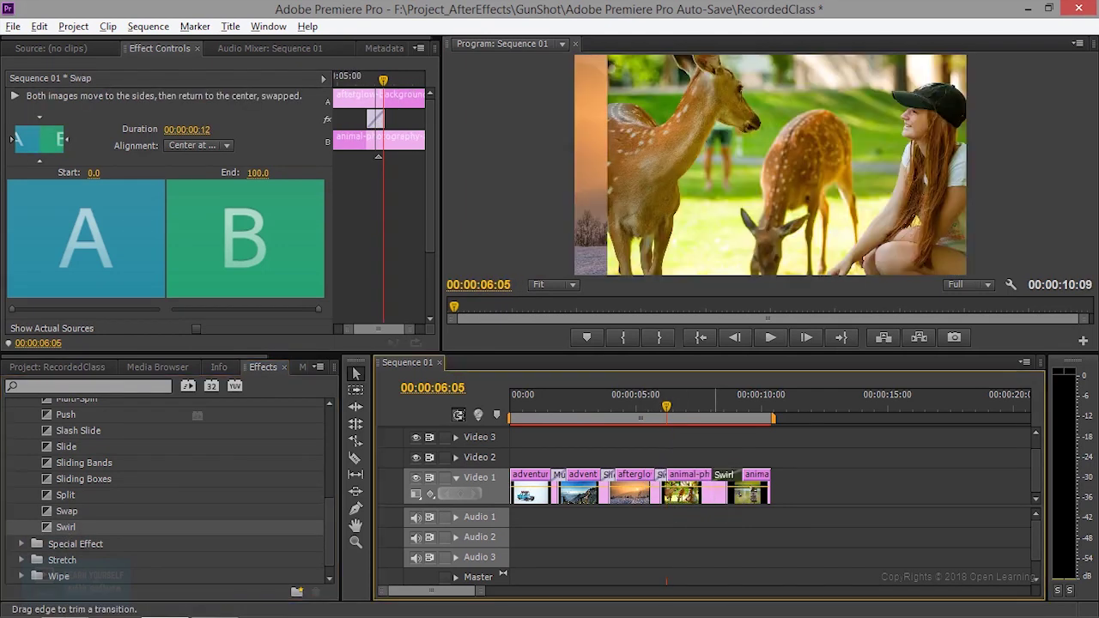
pyautogui.click(729, 483)
pyautogui.moveTo(744, 485); pyautogui.dragTo(736, 485)
# Preview the slideshow with its transitions from the start of the sequence
pyautogui.press('Home')
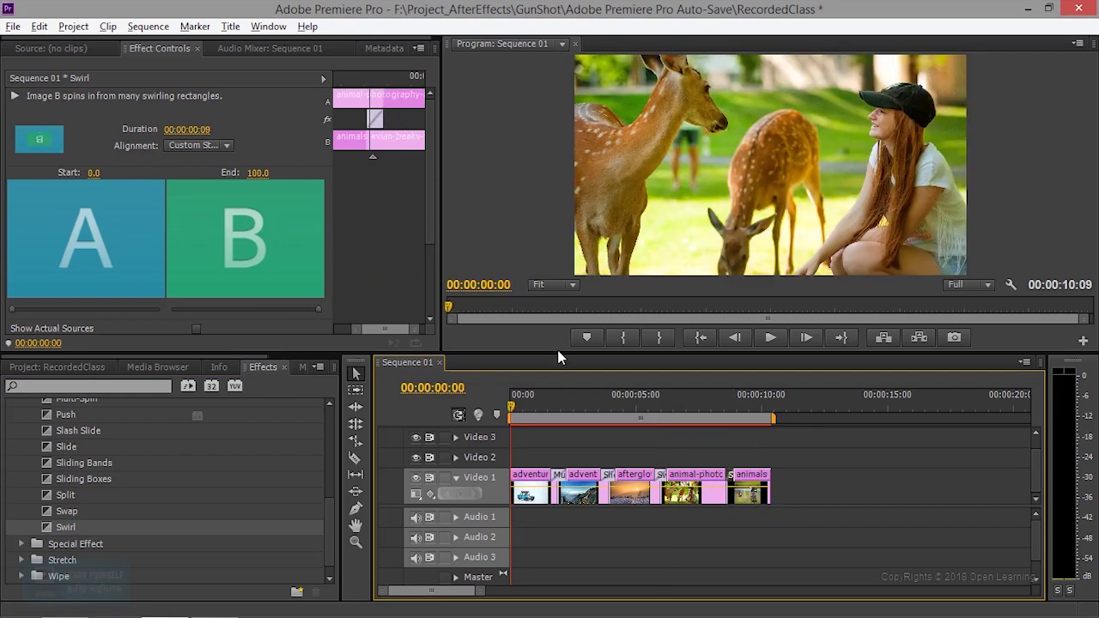
pyautogui.click(769, 338)
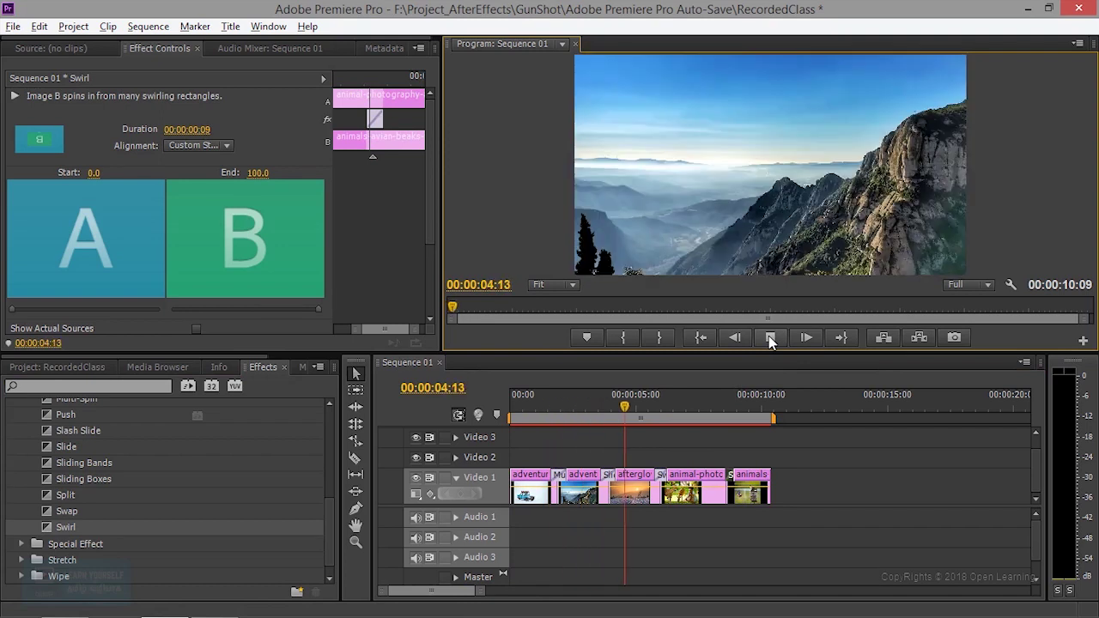
pyautogui.click(663, 418)
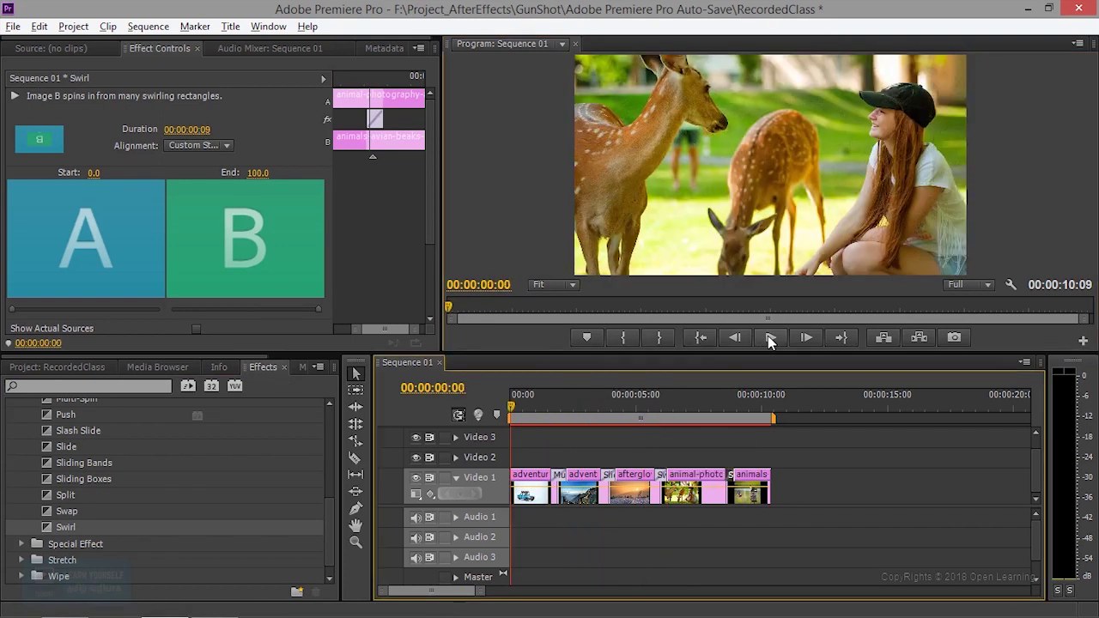
pyautogui.press('Home')
pyautogui.click(769, 338)
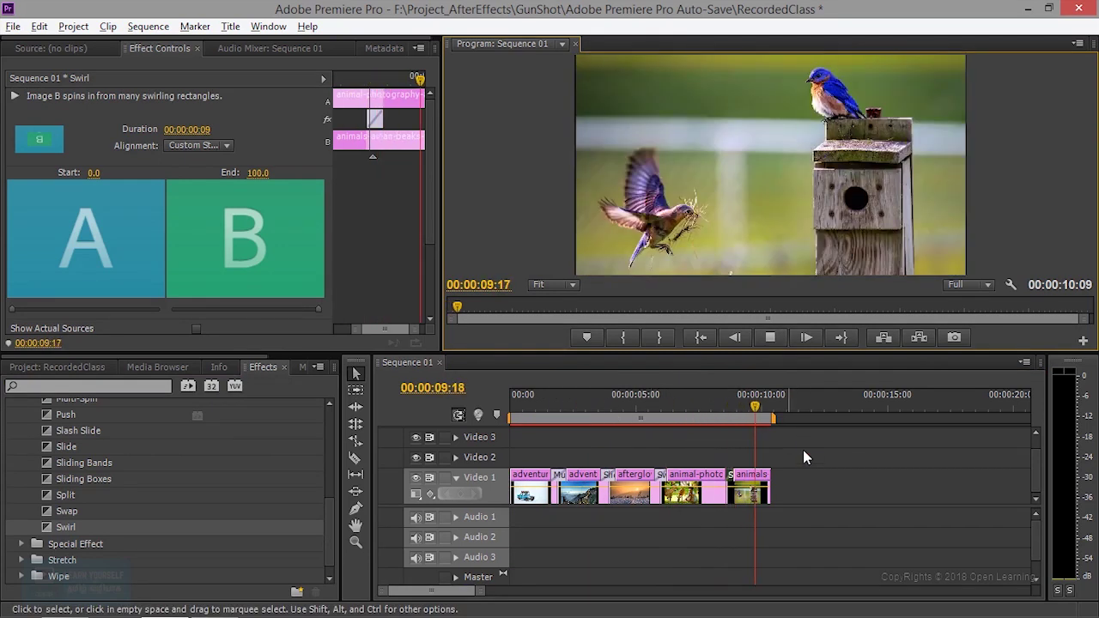
# Run Sequence > Render Effects in Work Area and let the rendering finish
pyautogui.click(196, 26)
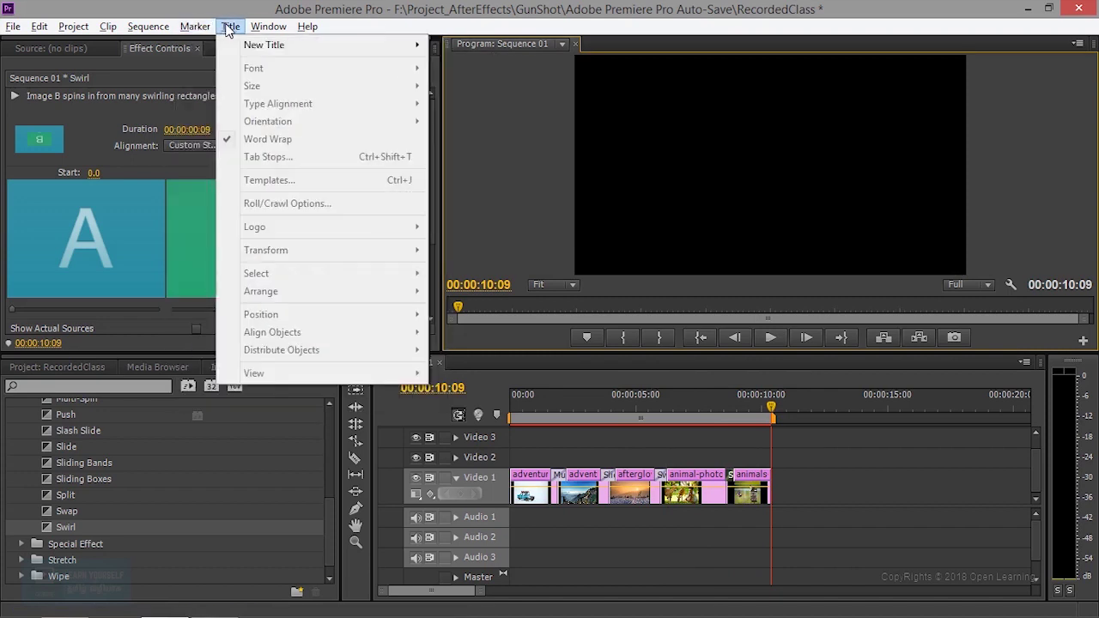
pyautogui.moveTo(158, 32)
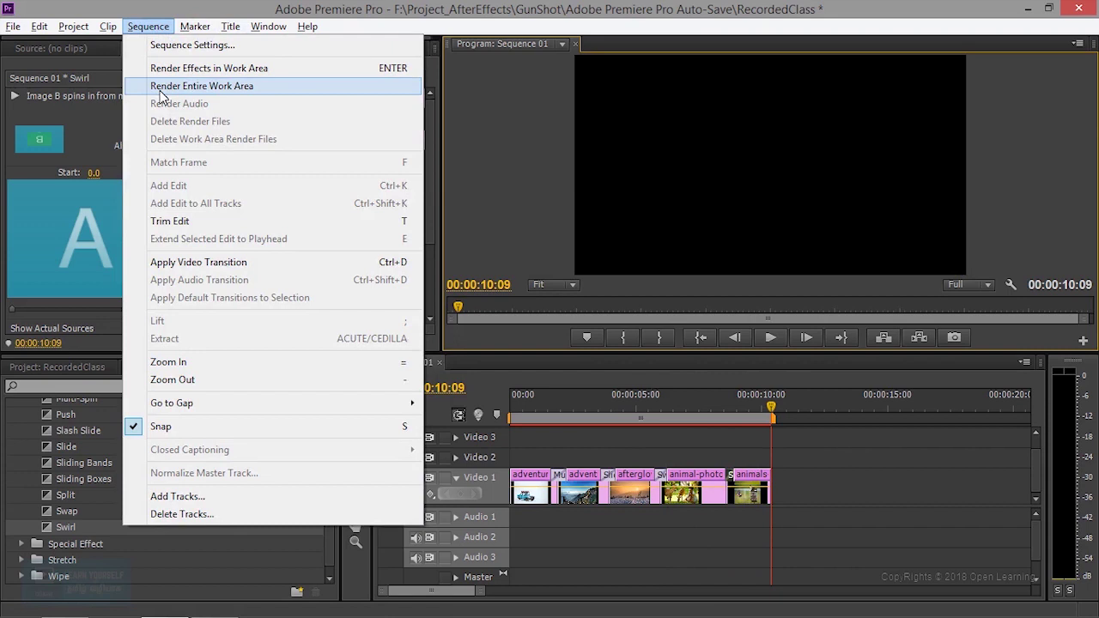
pyautogui.click(200, 71)
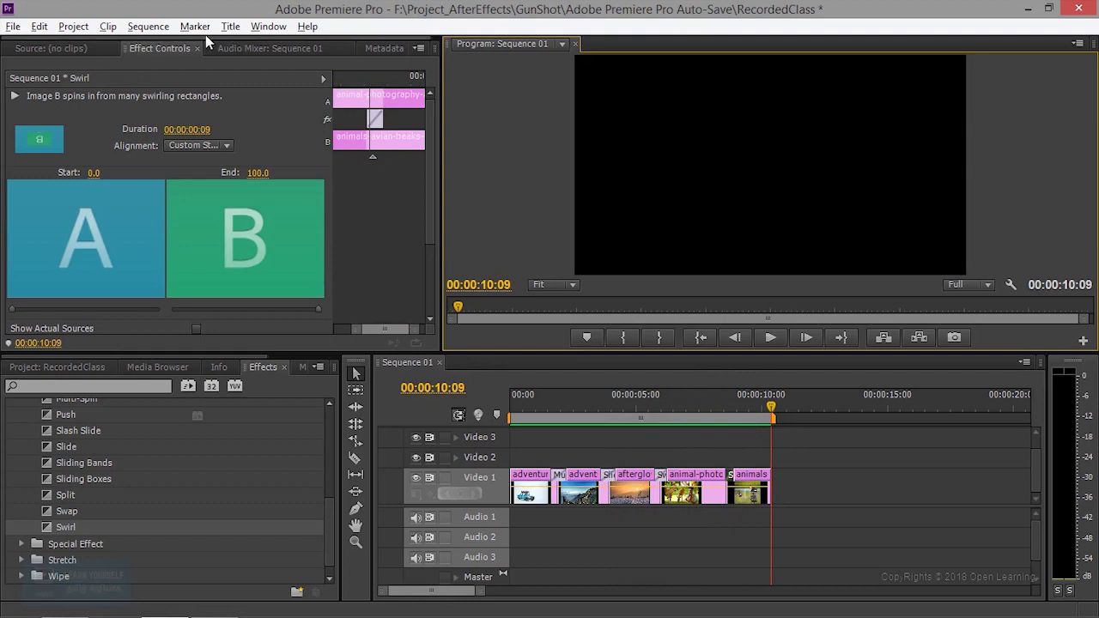
pyautogui.click(148, 26)
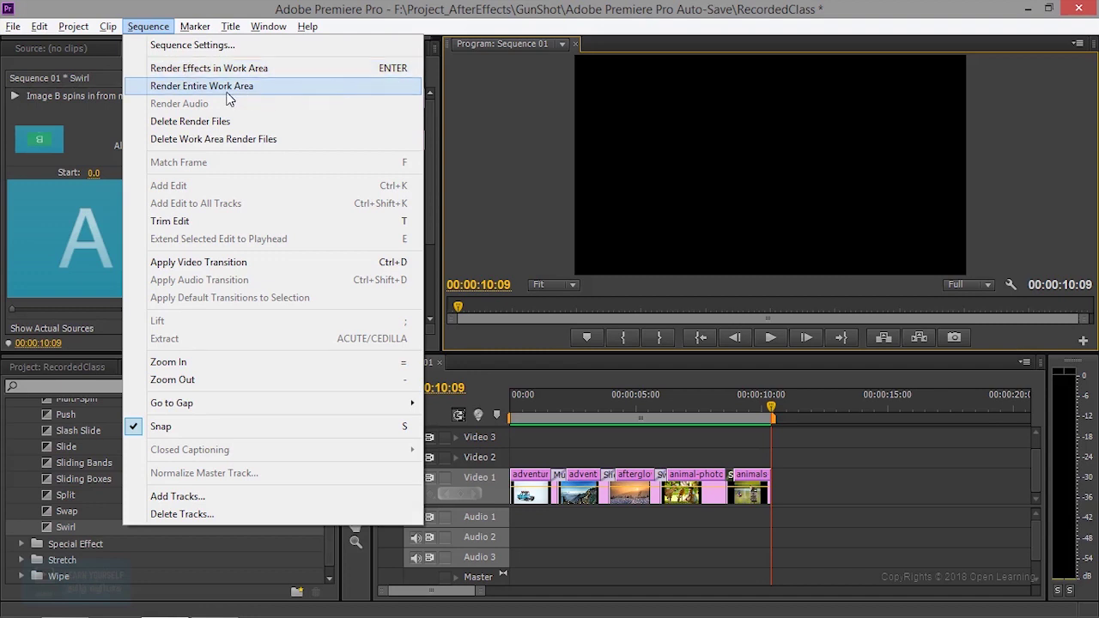
pyautogui.click(778, 345)
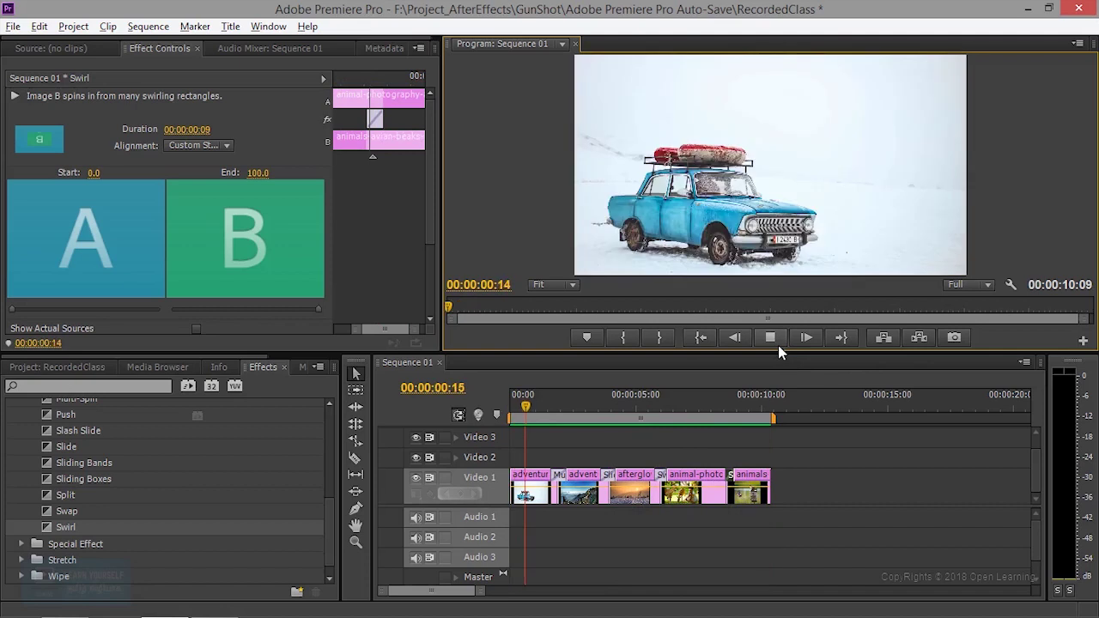
pyautogui.click(771, 402)
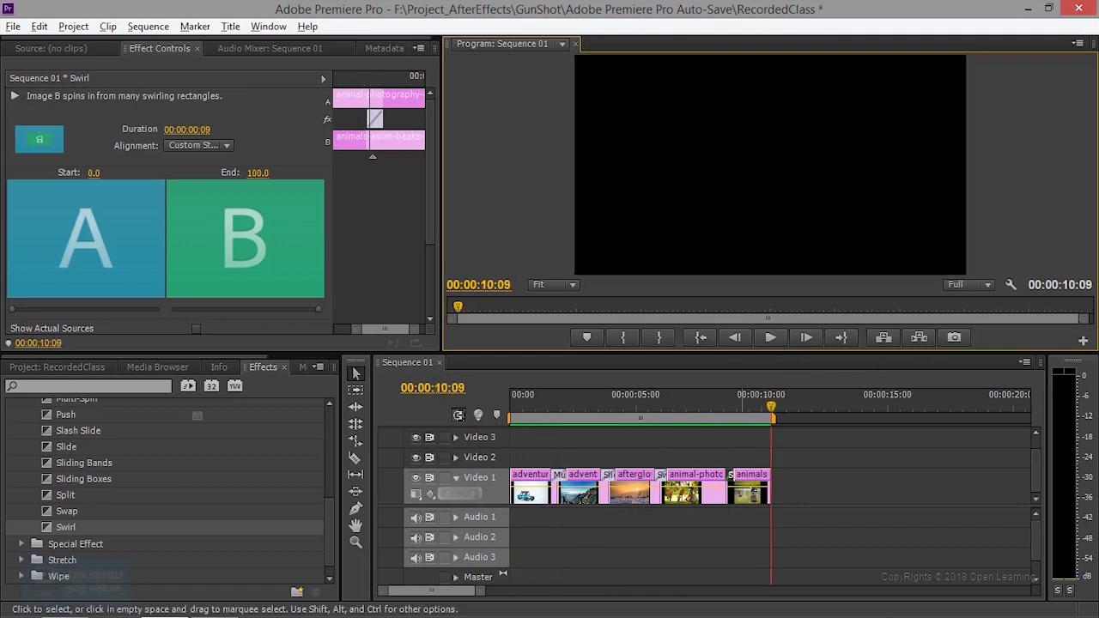
# Import the bensound-sweet track from the Music folder into the project
pyautogui.click(81, 368)
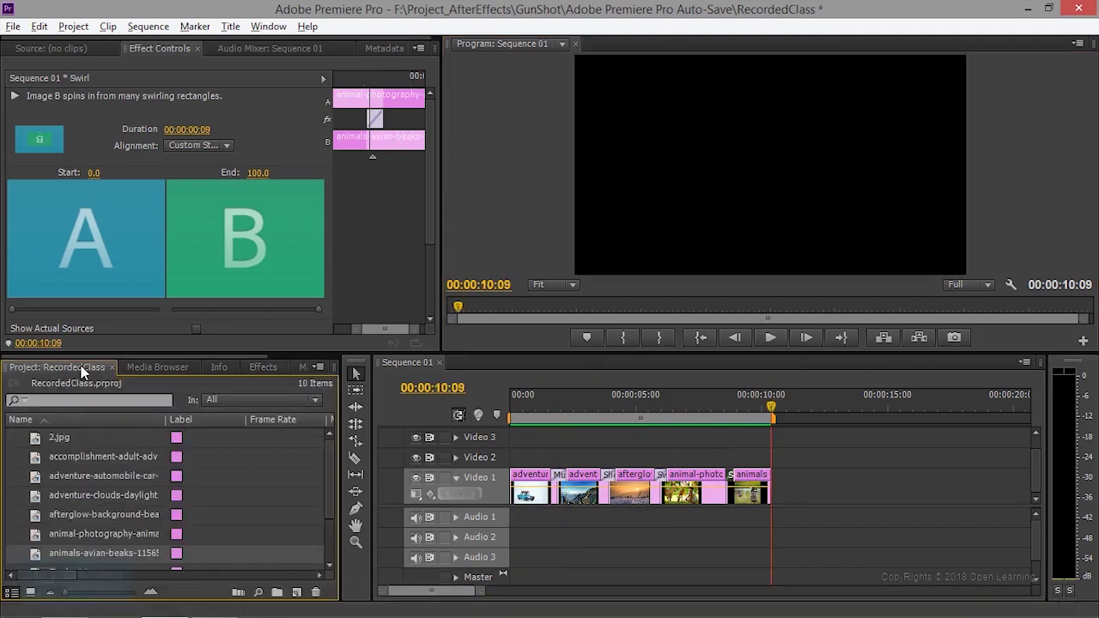
pyautogui.hotkey('ctrl', 'i')
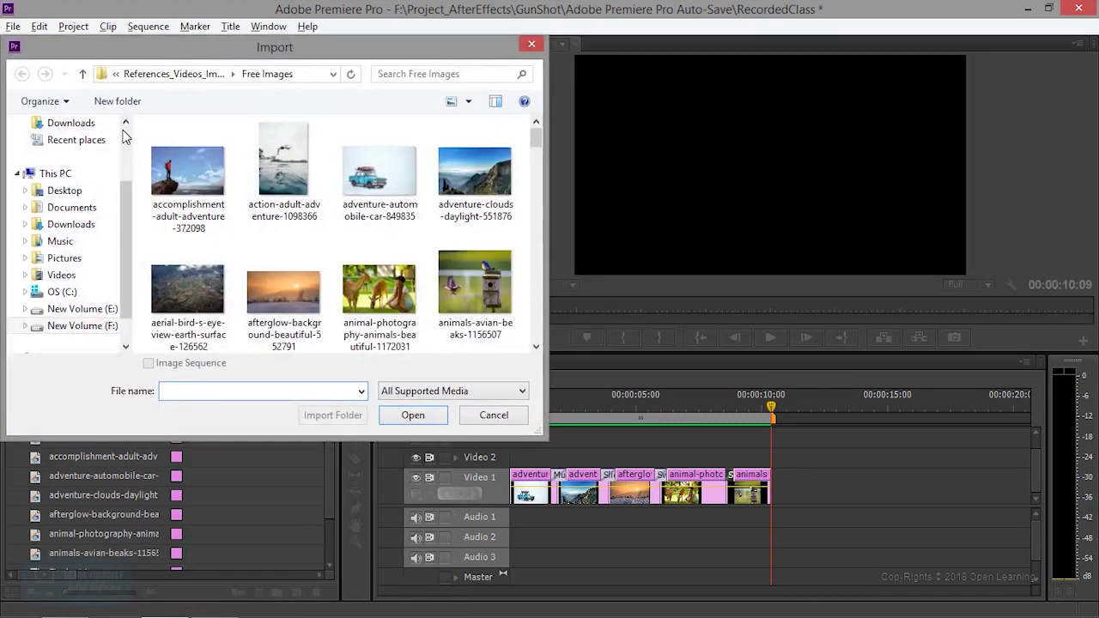
pyautogui.click(167, 74)
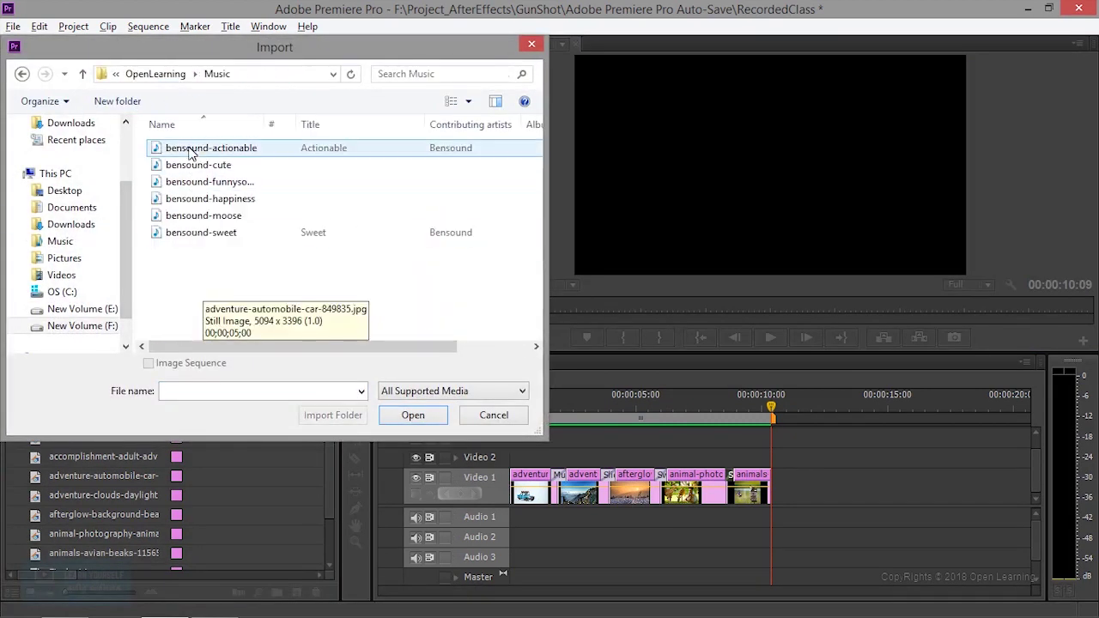
pyautogui.click(190, 219)
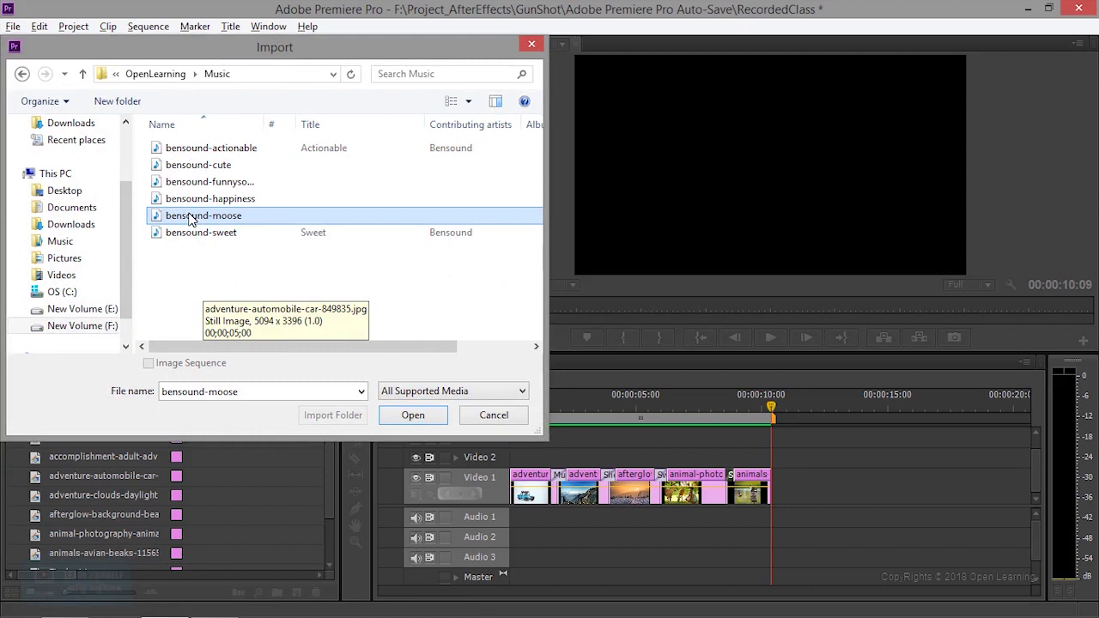
pyautogui.moveTo(190, 219); pyautogui.dragTo(193, 231)
pyautogui.doubleClick(194, 235)
# Lay bensound-sweet.mp3 on Audio 1 from 00:00 and play the slideshow with music
pyautogui.moveTo(52, 553); pyautogui.dragTo(549, 517)
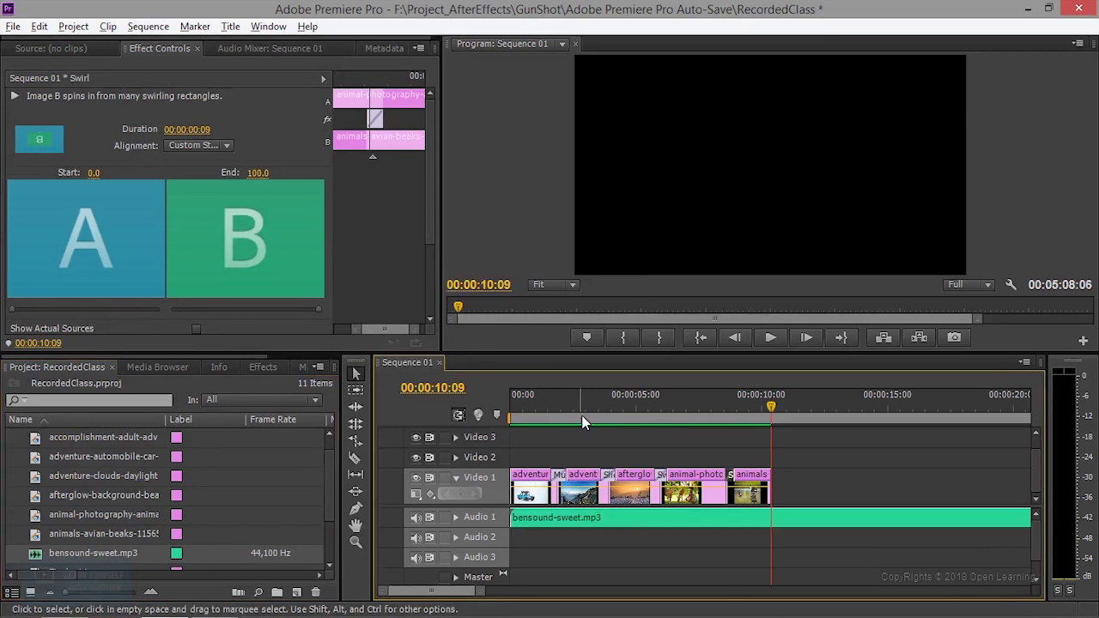
pyautogui.press('Home')
pyautogui.click(770, 338)
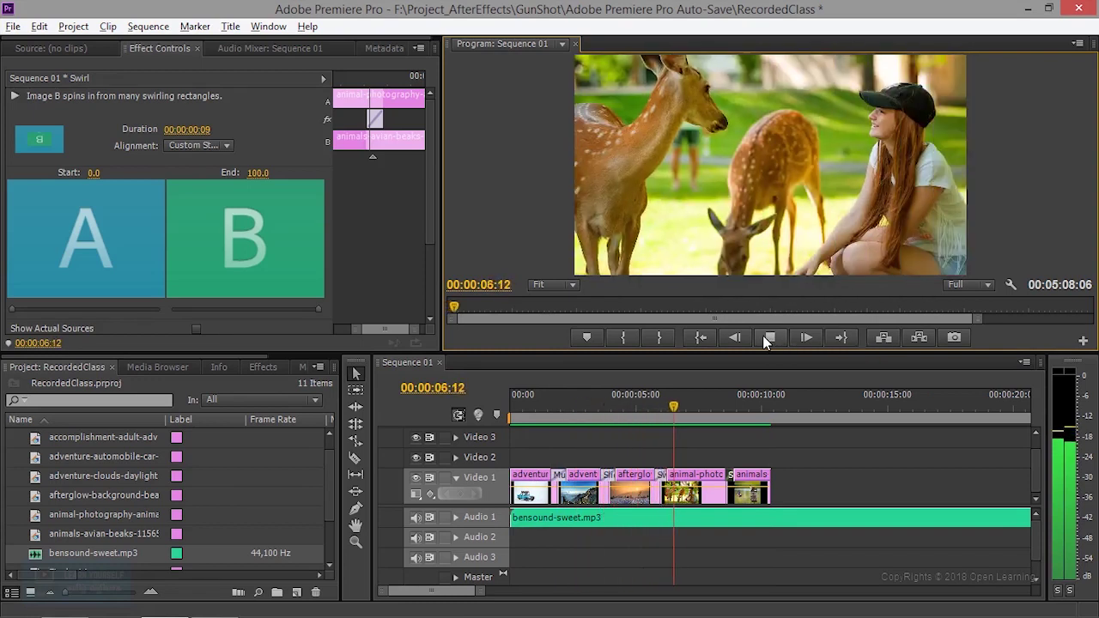
pyautogui.click(769, 338)
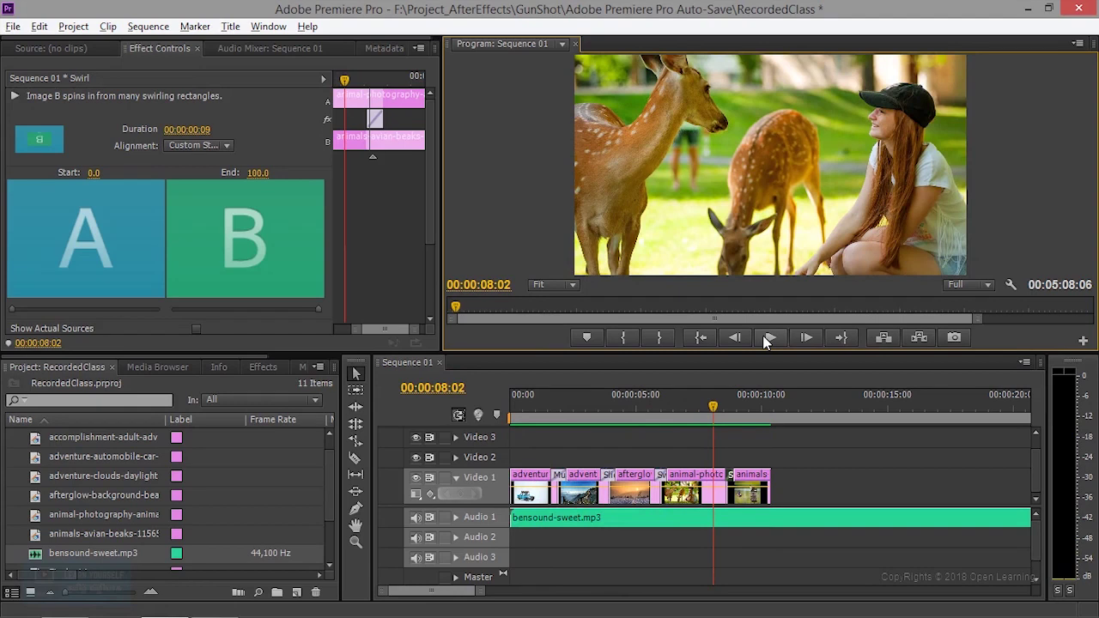